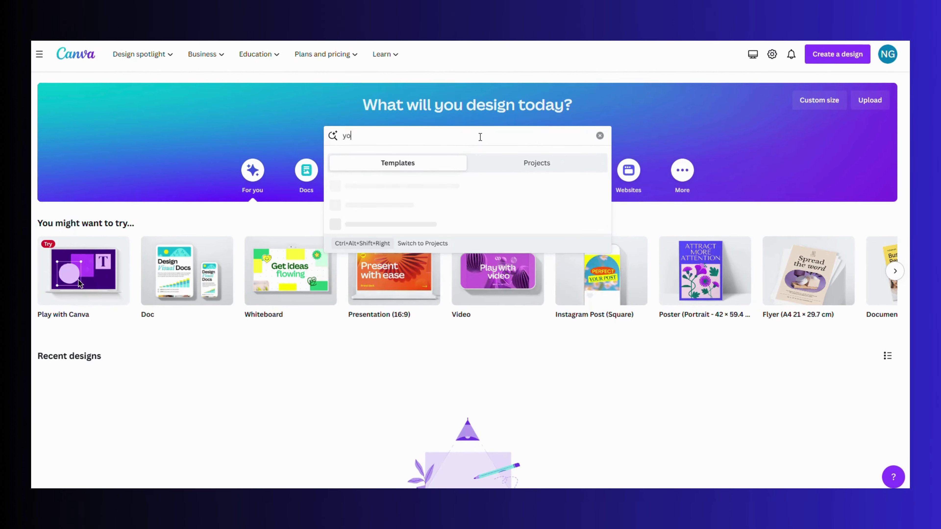
Search templates for 'youtube video chapter' and open the Blue and Purple Gradient Tech YouTube Video Chapters preview.
text(tube v)
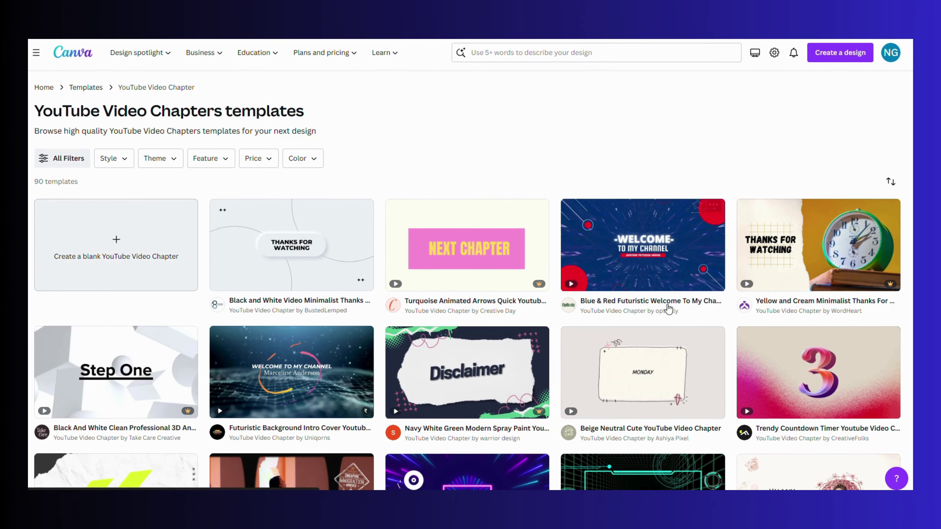
scroll(668, 308, down, 5)
scroll(498, 320, down, 4)
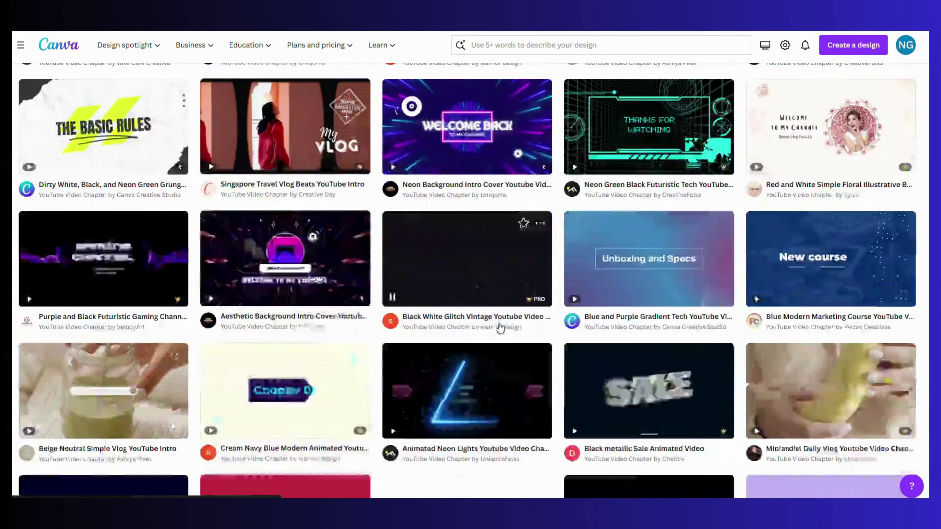
click(649, 208)
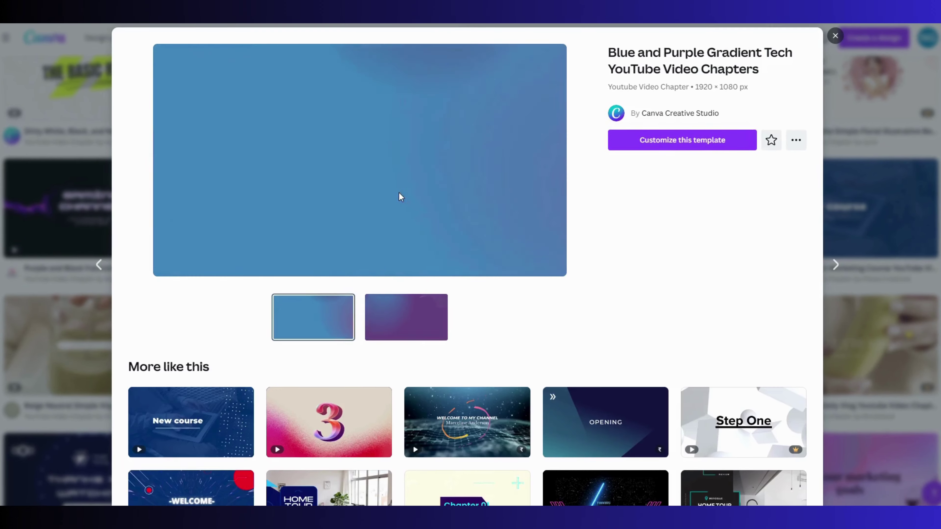
Start customizing the template and select the Unboxing and Specs title text.
click(697, 145)
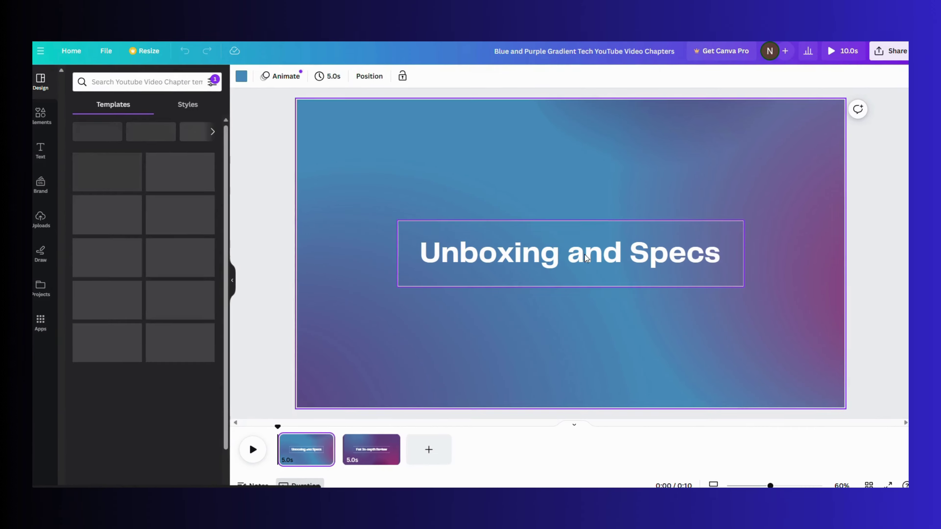
click(586, 258)
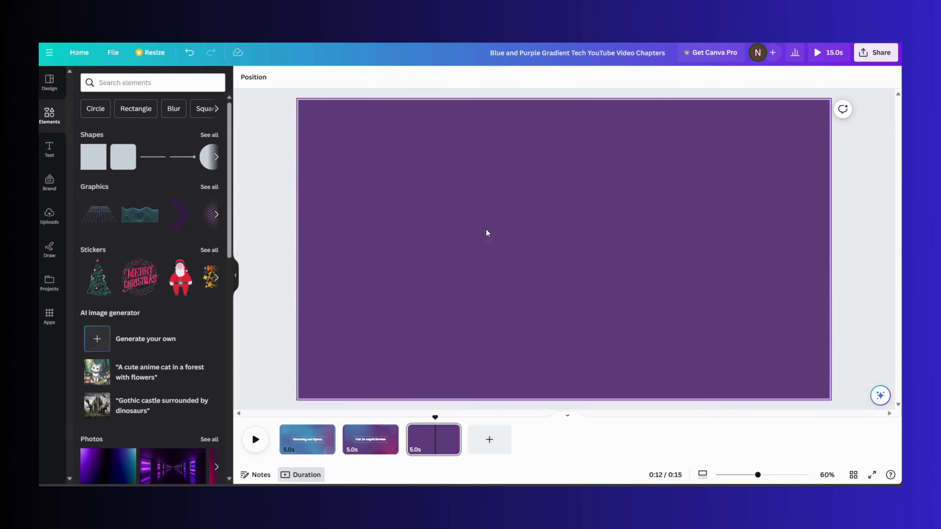
click(50, 150)
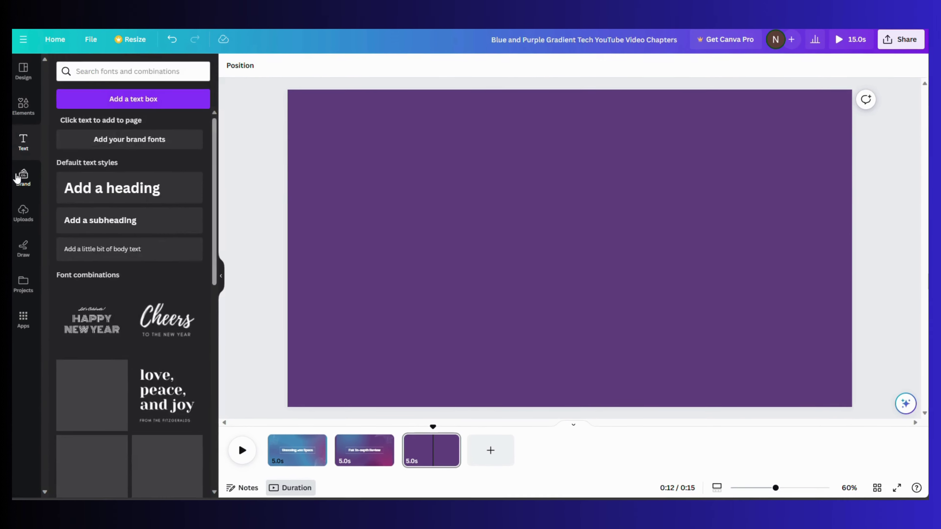
Browse the Brand, Uploads, Draw, Projects and Apps panels, then return to Elements.
click(17, 178)
click(20, 211)
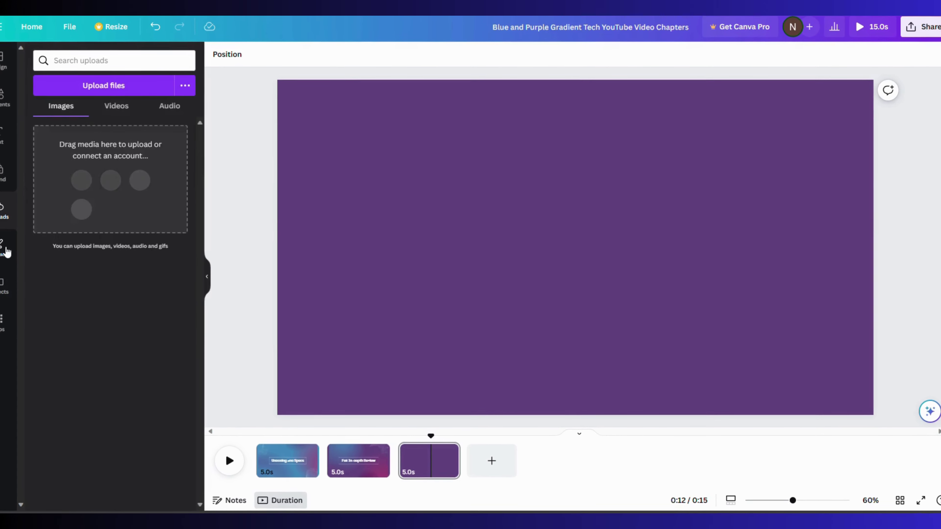
click(7, 253)
click(7, 285)
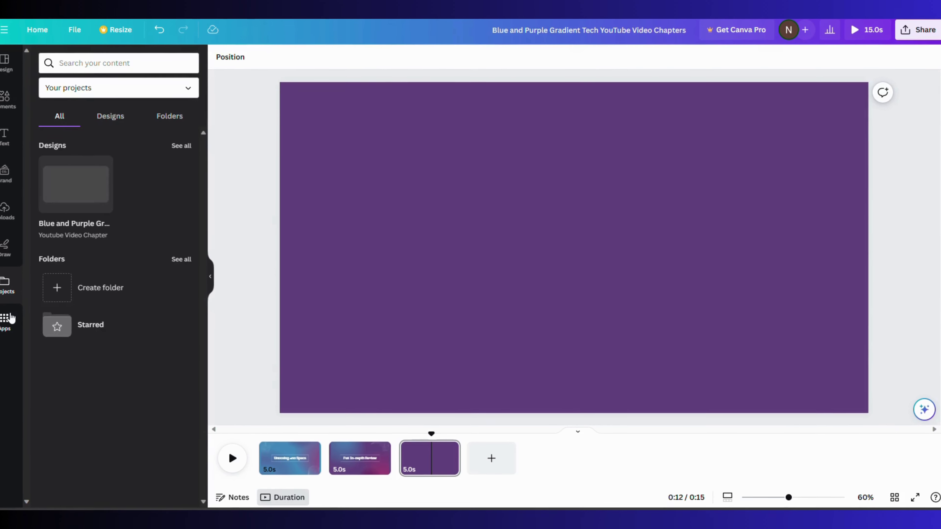
click(10, 318)
click(6, 98)
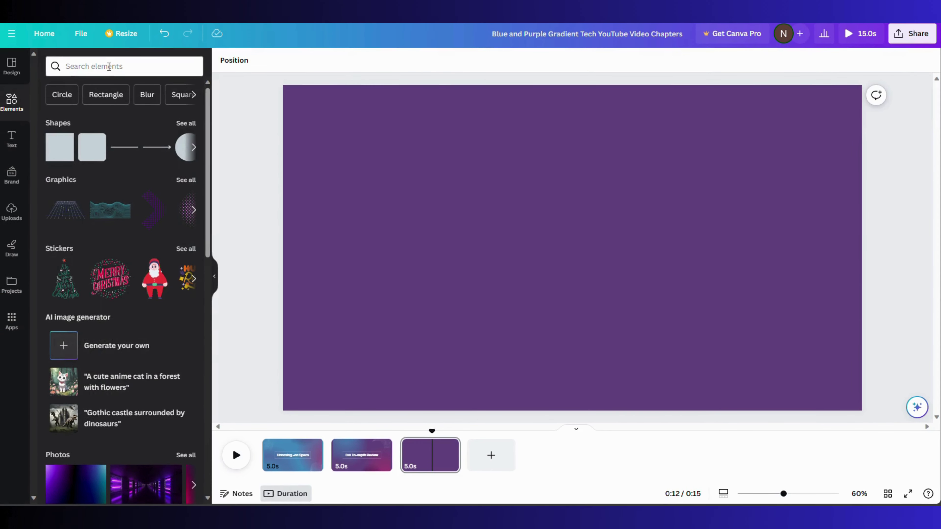
Search Elements for 'phone' and browse the Graphics, Photos, Videos, Audio and Shapes results.
click(108, 67)
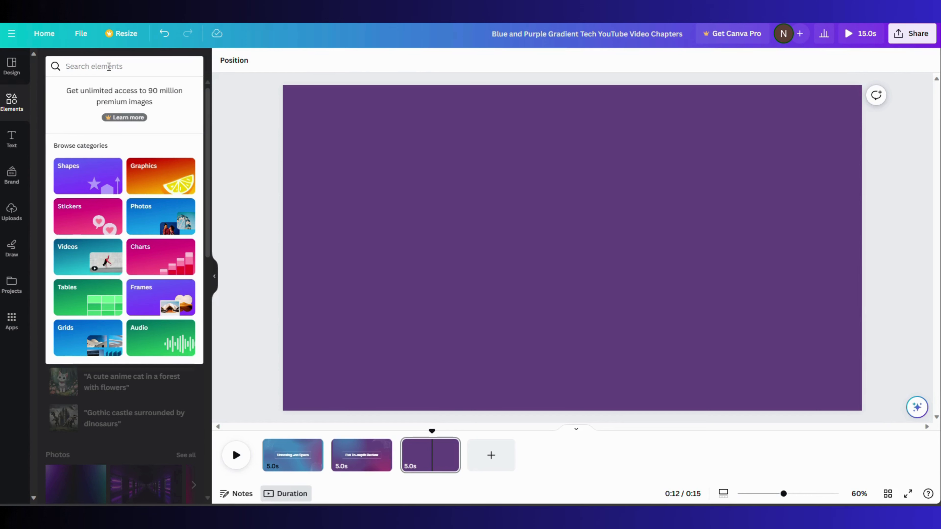
text(phone)
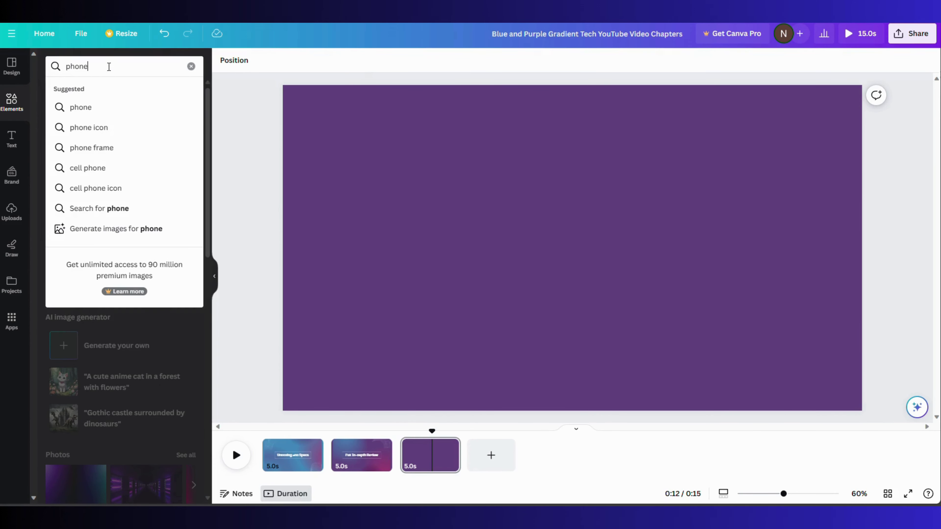
key(Return)
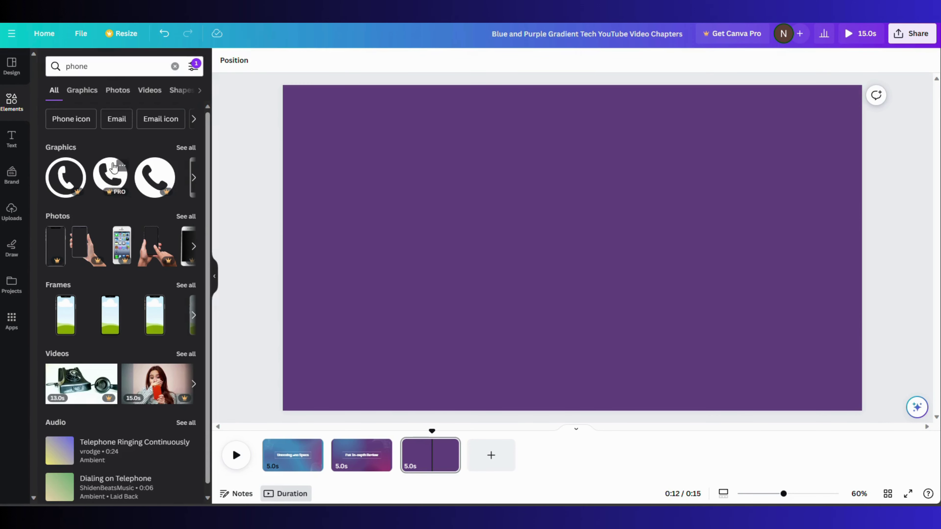
click(86, 93)
click(119, 93)
click(148, 92)
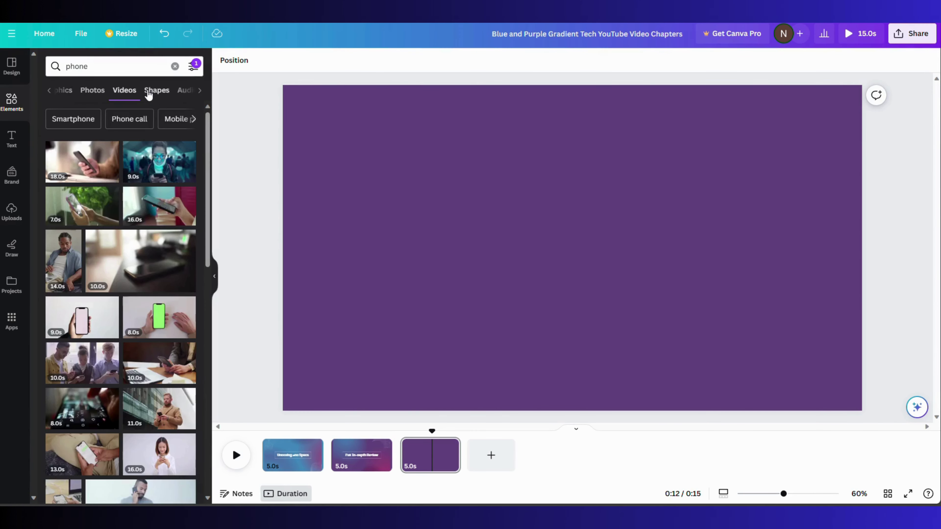
click(179, 92)
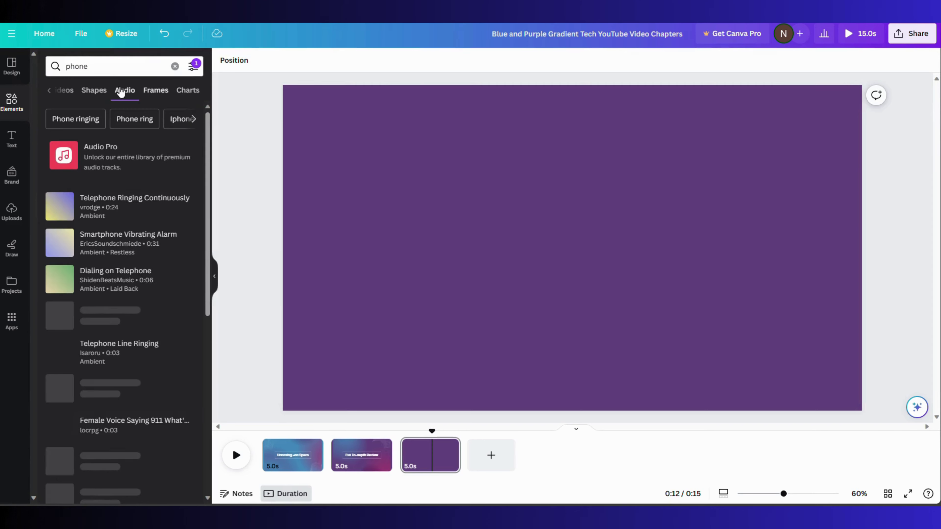
click(96, 92)
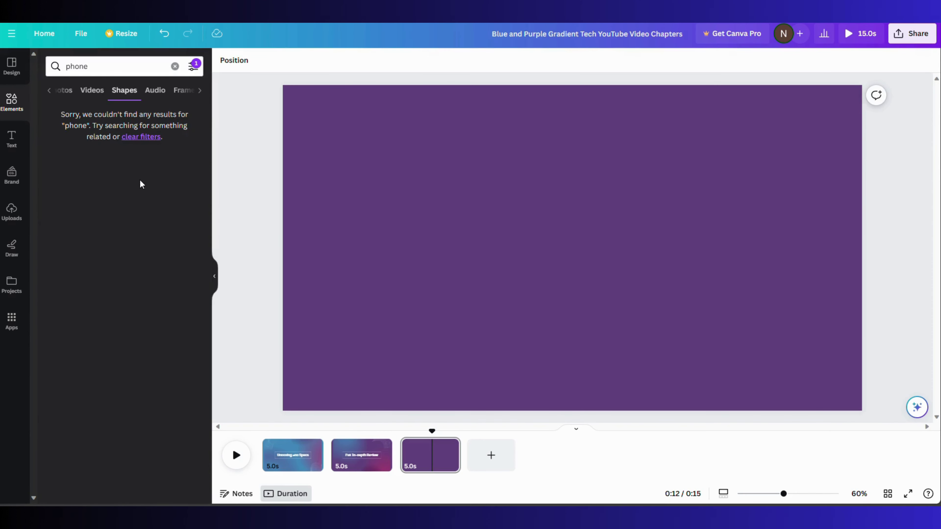
Add a phone frame to the third page and enlarge it to fill most of the height.
click(185, 90)
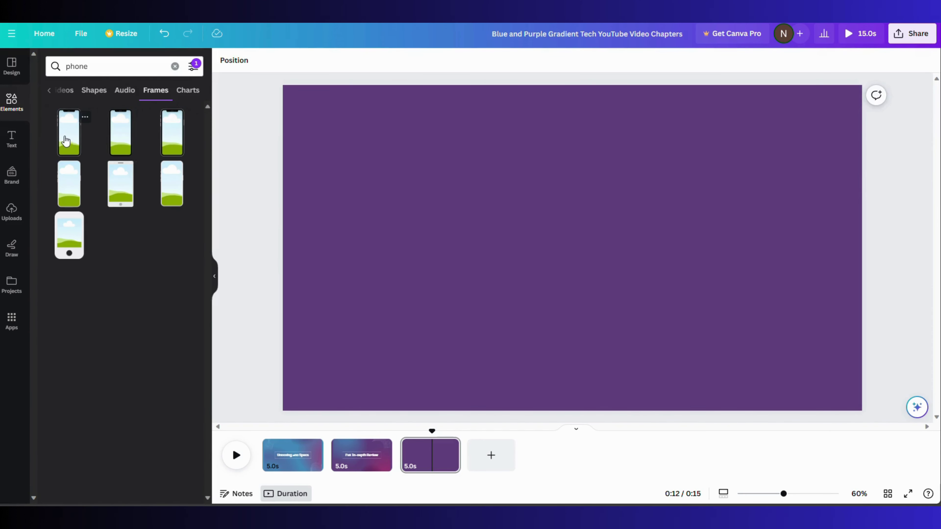
click(71, 140)
drag(526, 329, 437, 387)
click(619, 168)
click(602, 176)
drag(615, 165, 670, 100)
Place the 7-second phone video inside the left phone frame.
click(66, 90)
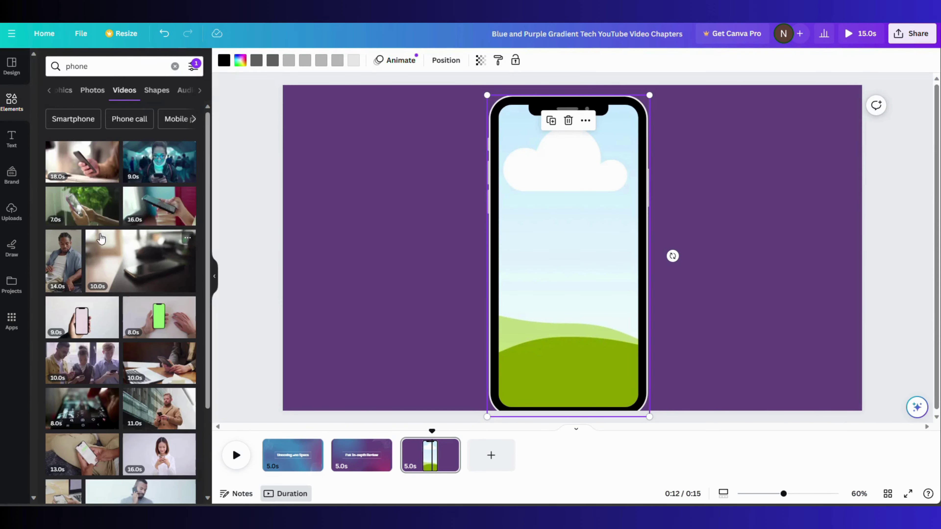
click(92, 201)
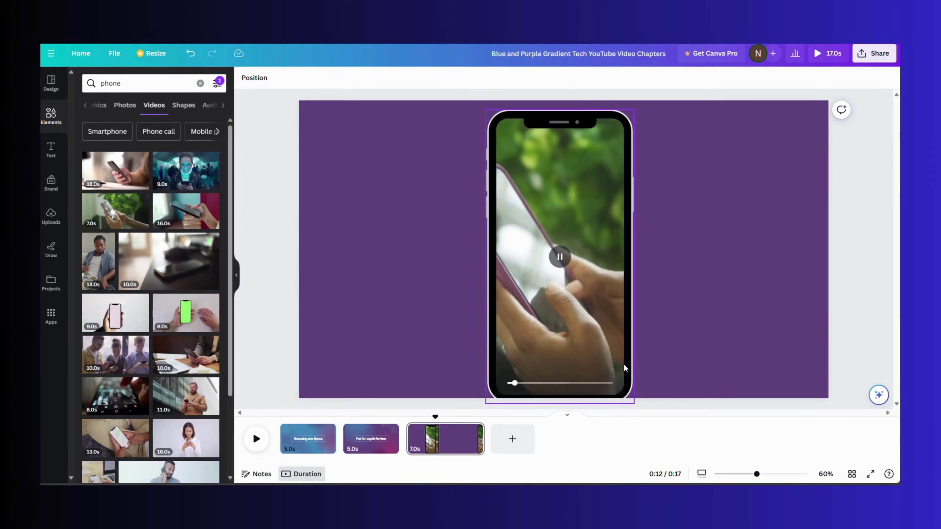
drag(559, 252, 382, 249)
Give the page background a purple-to-cyan gradient.
click(670, 306)
click(238, 70)
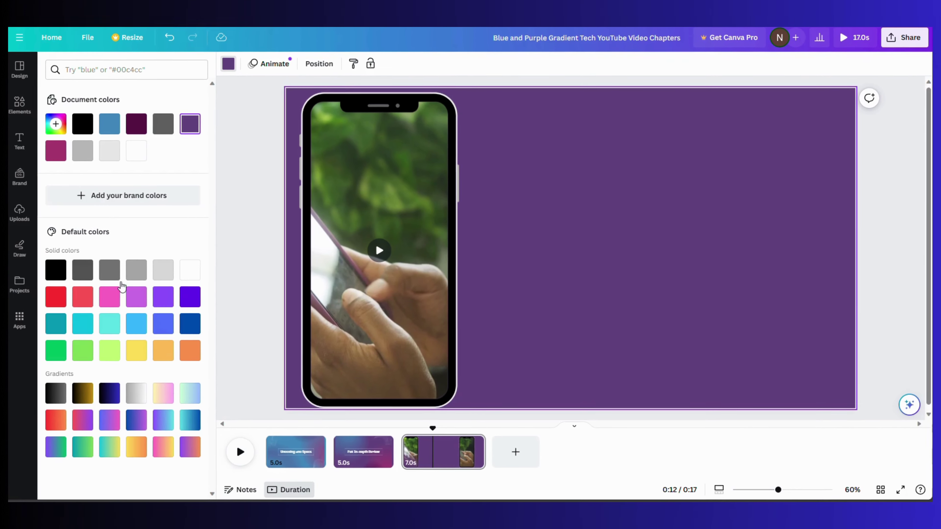
click(159, 423)
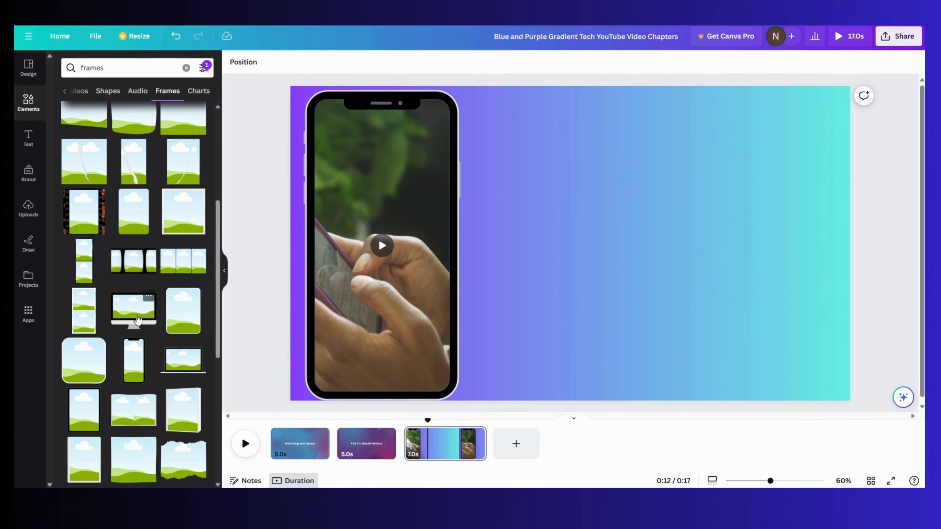
Add a monitor frame, enlarge it and move it to the page's right side.
click(149, 308)
drag(673, 324, 794, 414)
drag(658, 297, 689, 248)
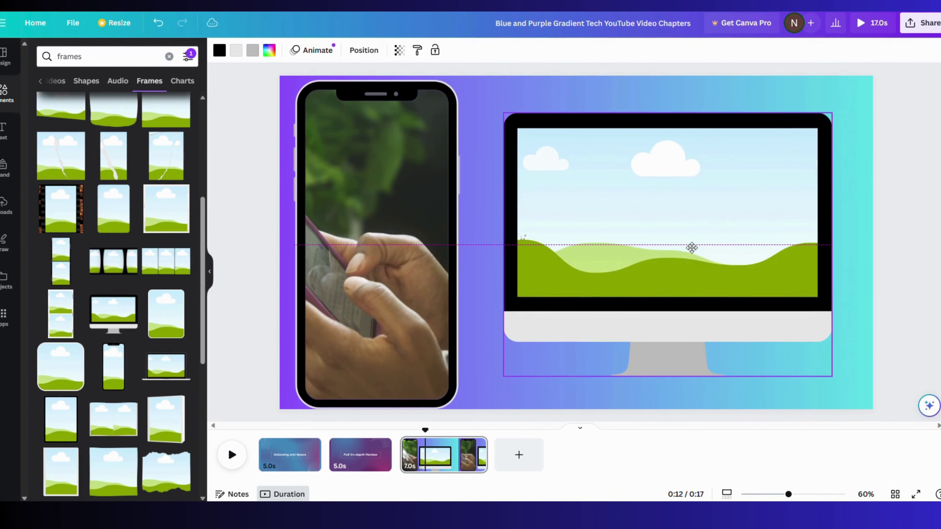
Replace the frames search with an Elements search for 'laptop'.
click(170, 56)
click(84, 56)
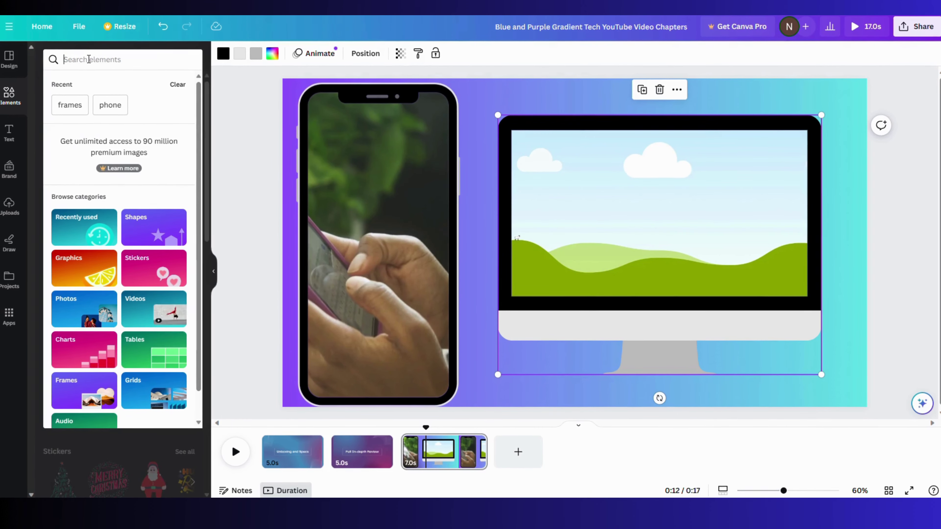
text(laptop)
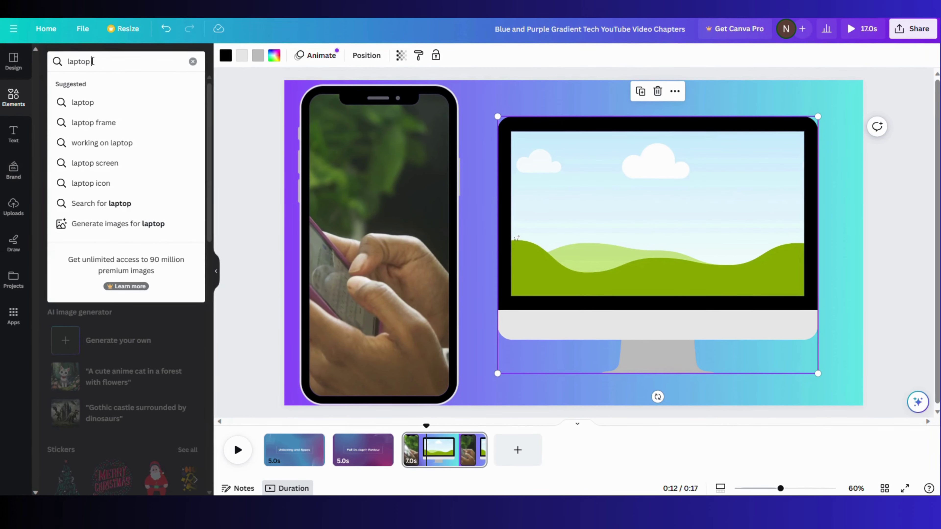
key(Return)
Fit the 18-second laptop video into the monitor frame and preview the page playback.
click(152, 86)
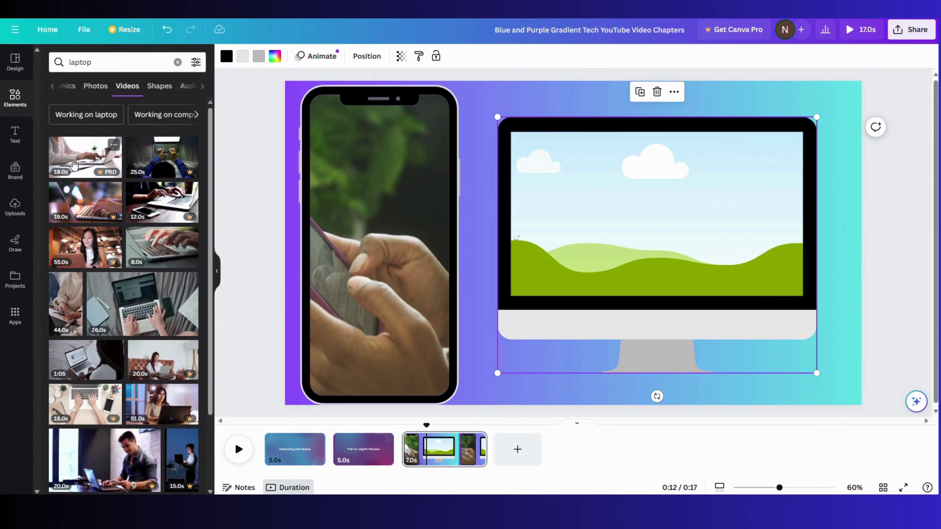
click(85, 155)
drag(671, 232, 660, 223)
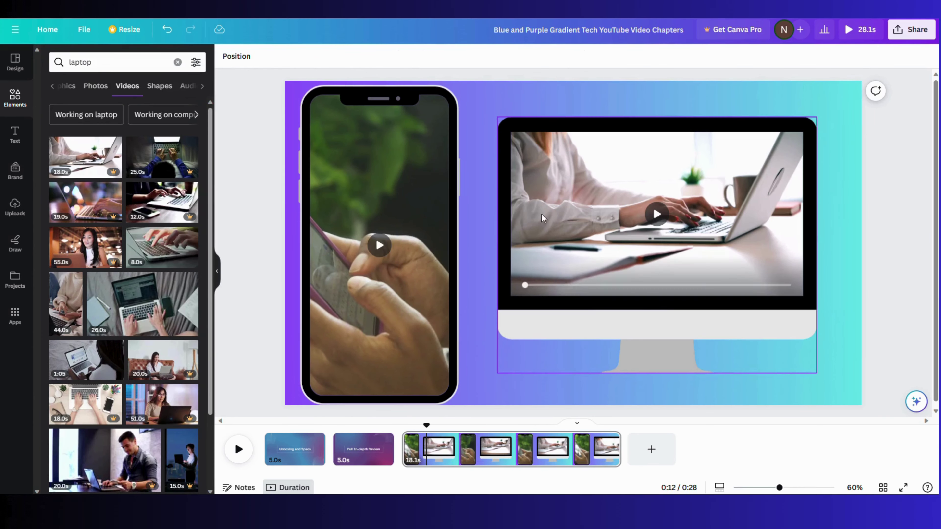
click(239, 450)
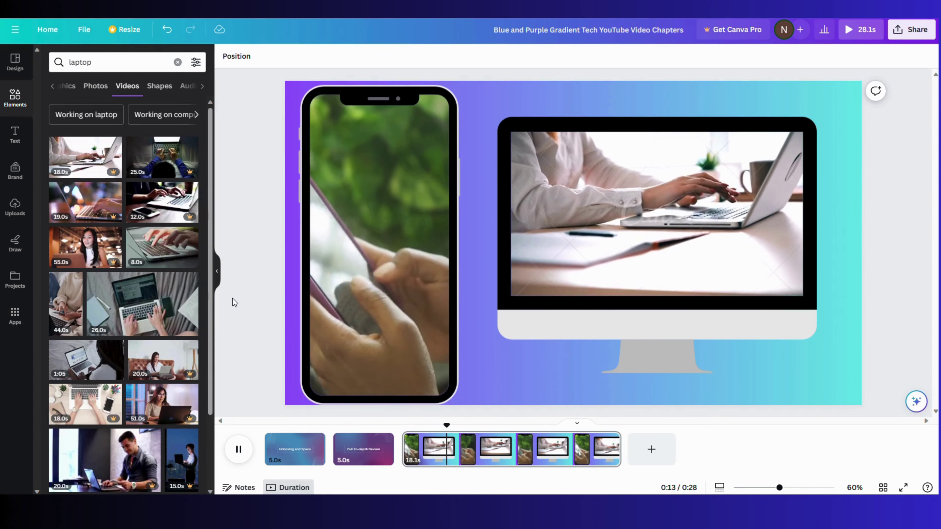
click(238, 450)
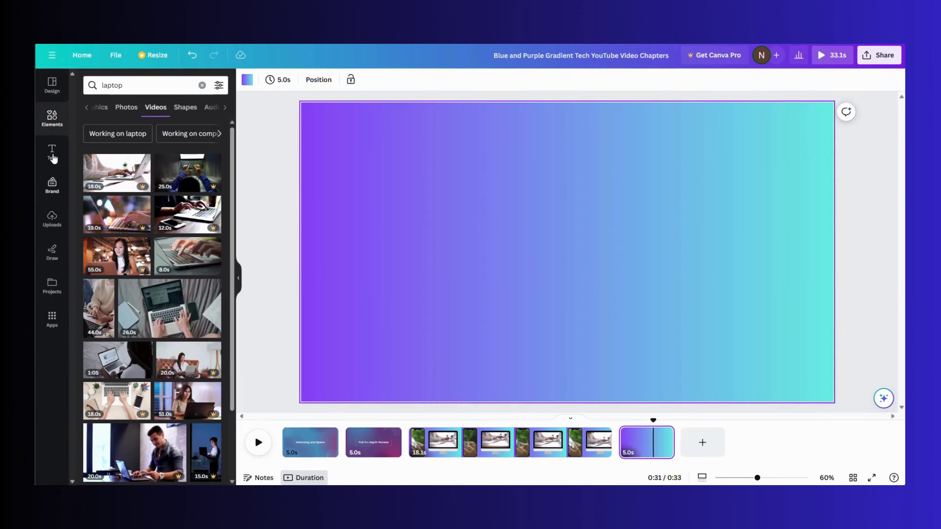
Add the yellow COMING SOON text combination to the fourth page and nudge it up-left.
click(52, 152)
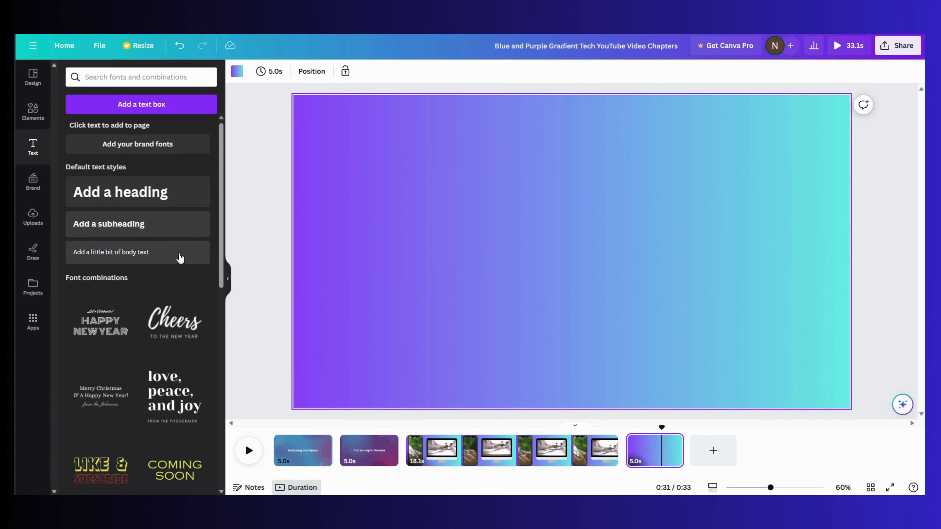
scroll(193, 261, down, 5)
scroll(176, 261, down, 6)
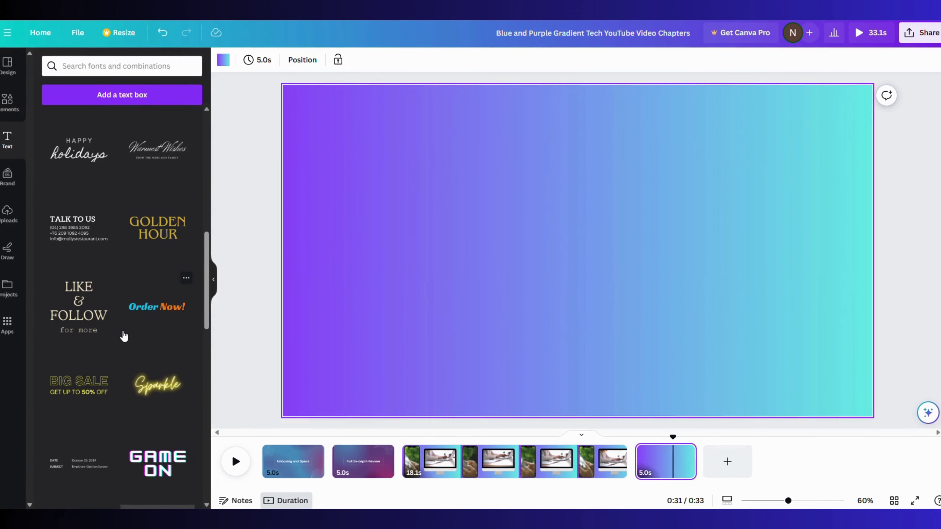
scroll(124, 336, up, 6)
click(162, 249)
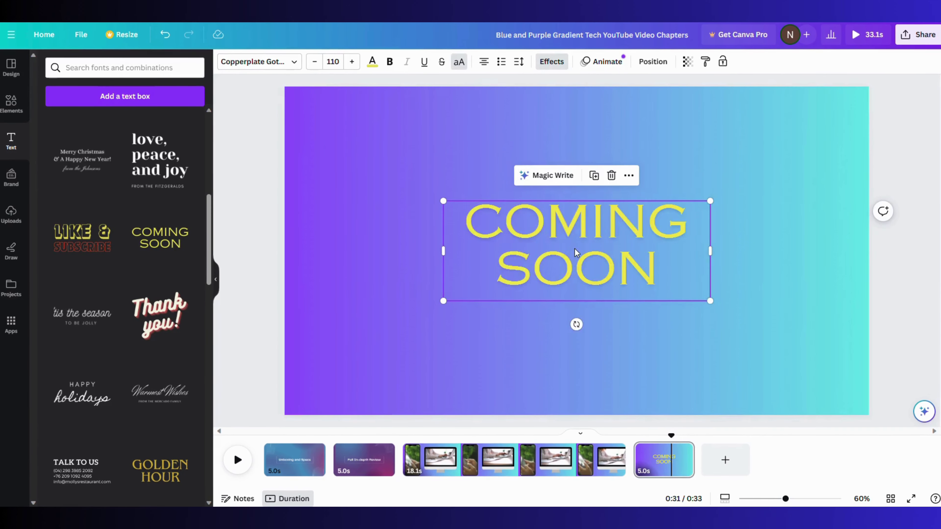
drag(550, 233, 428, 131)
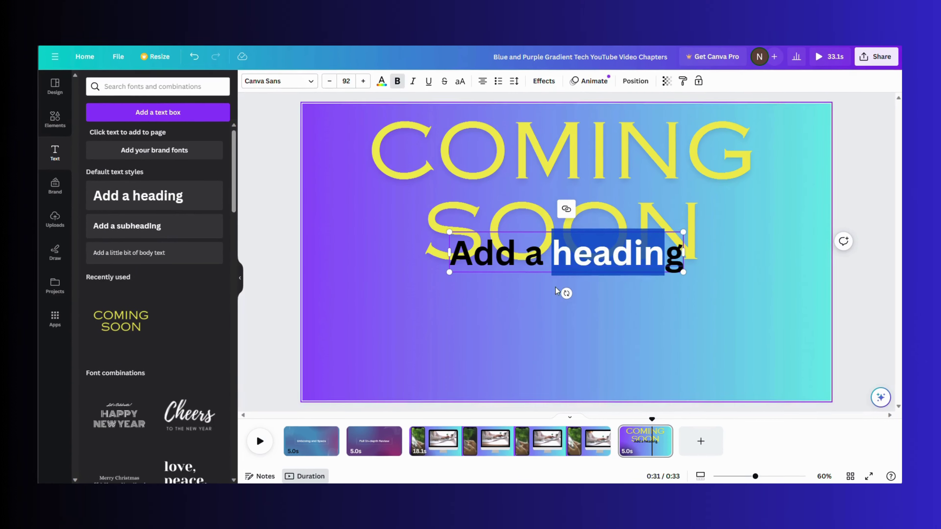
Move the heading below SOON and change it to 'Top 5 Mobile Phones Under 20,000 INR'.
drag(563, 252, 473, 316)
triple_click(464, 316)
text(Top)
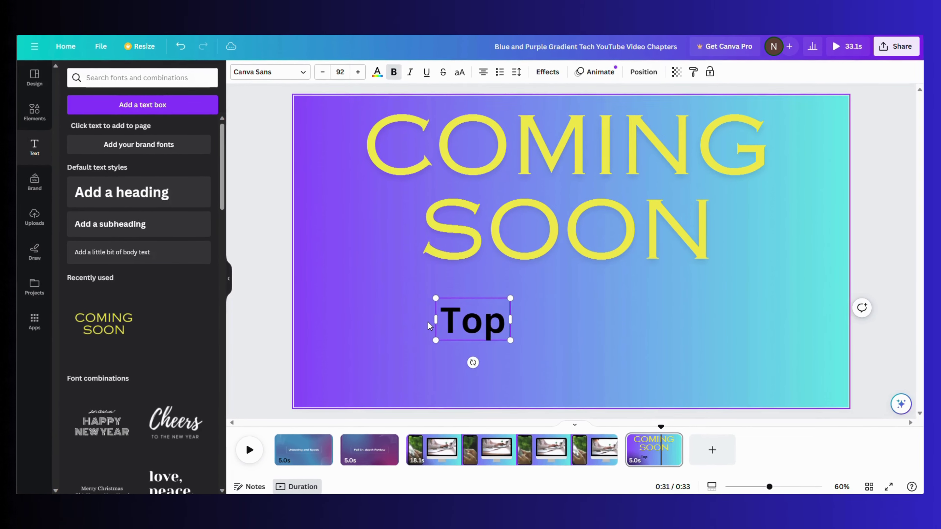
text( 5 mobi)
text(le Phones Under 20,000 INR)
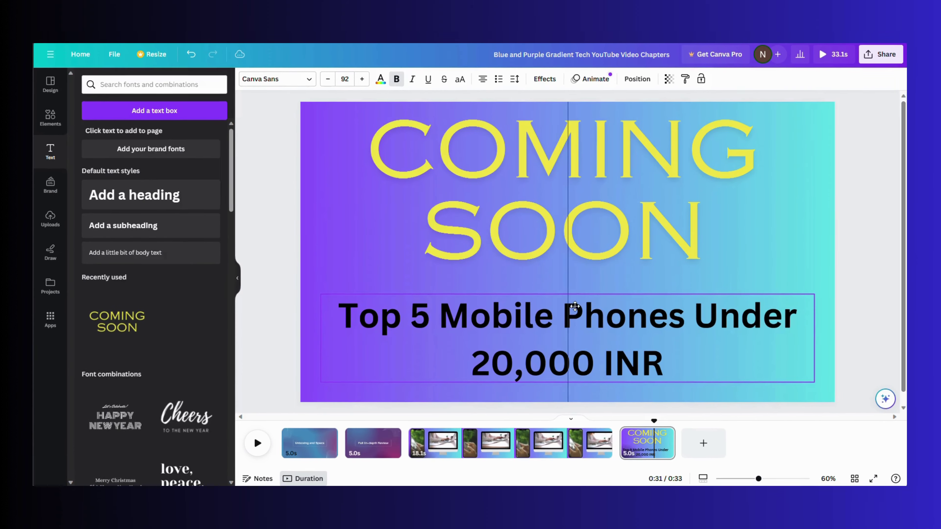
click(564, 308)
Apply the Pulse effect from Text Animations' motion effects to the COMING SOON title.
click(589, 81)
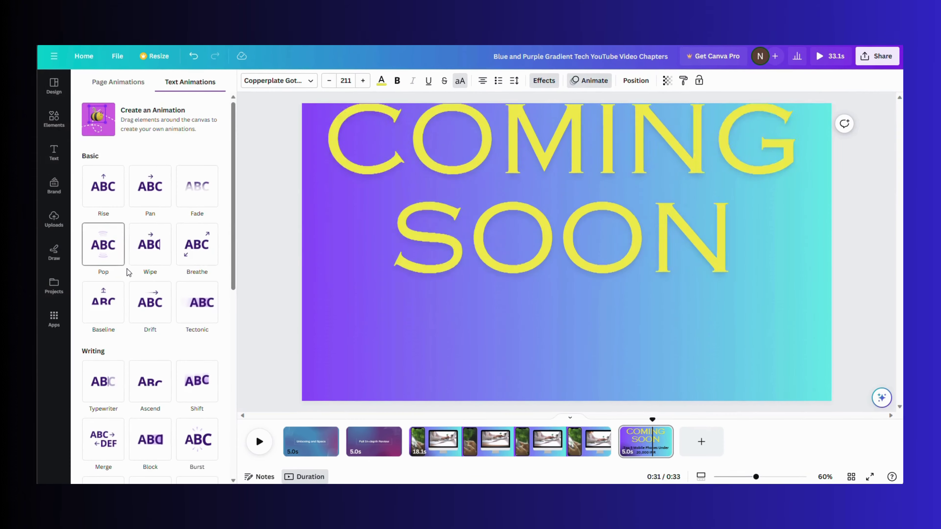
scroll(131, 282, down, 10)
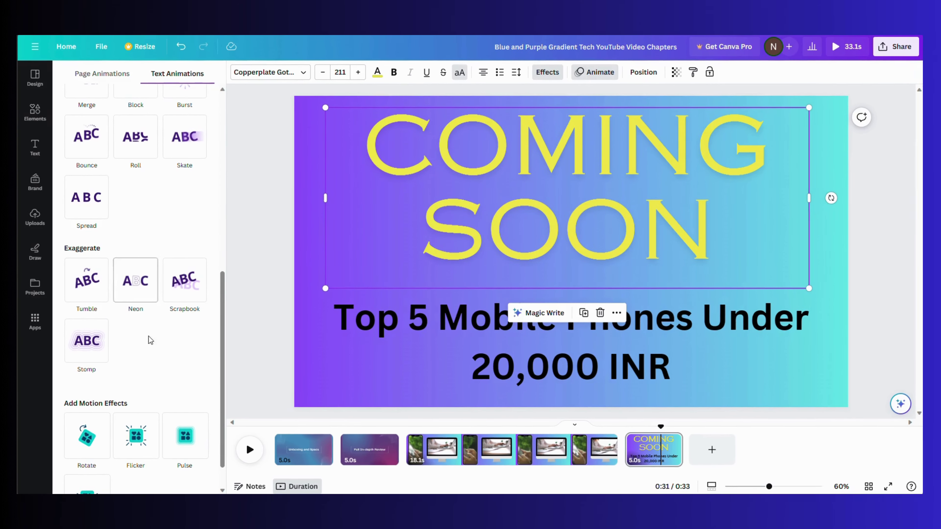
scroll(104, 393, down, 2)
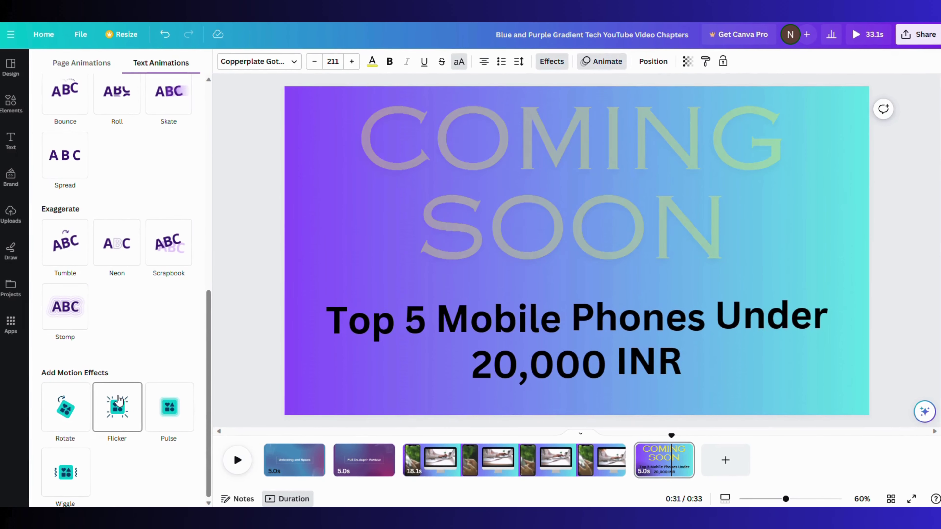
click(169, 410)
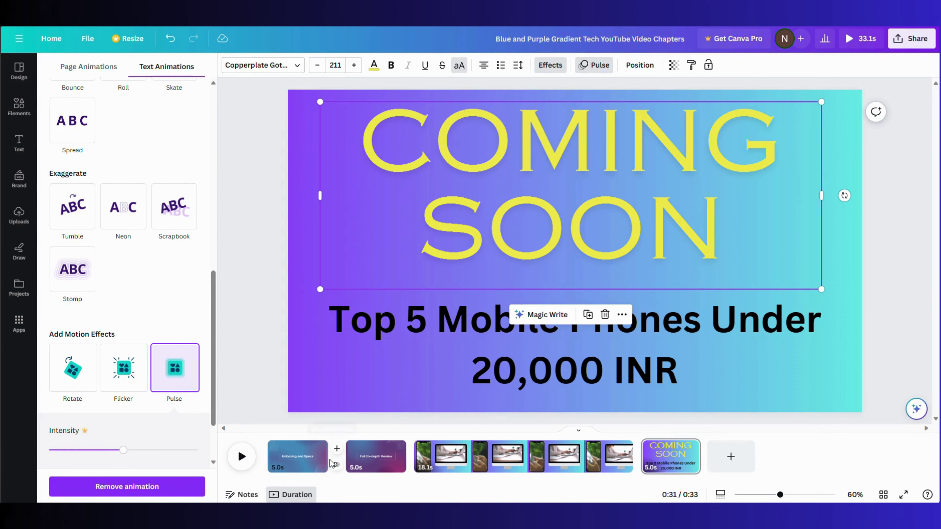
Add a Color Wipe transition after page 1 and a downward Line Wipe after page 2.
click(338, 466)
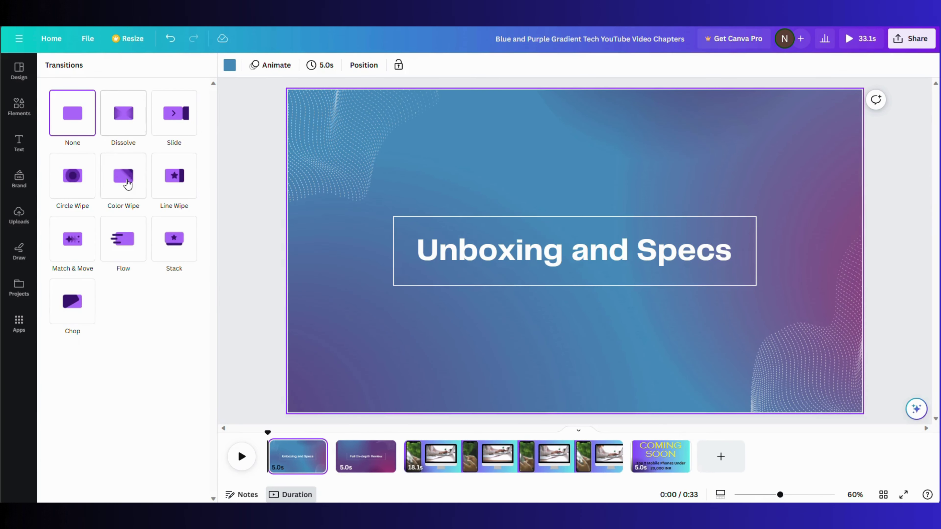
click(126, 182)
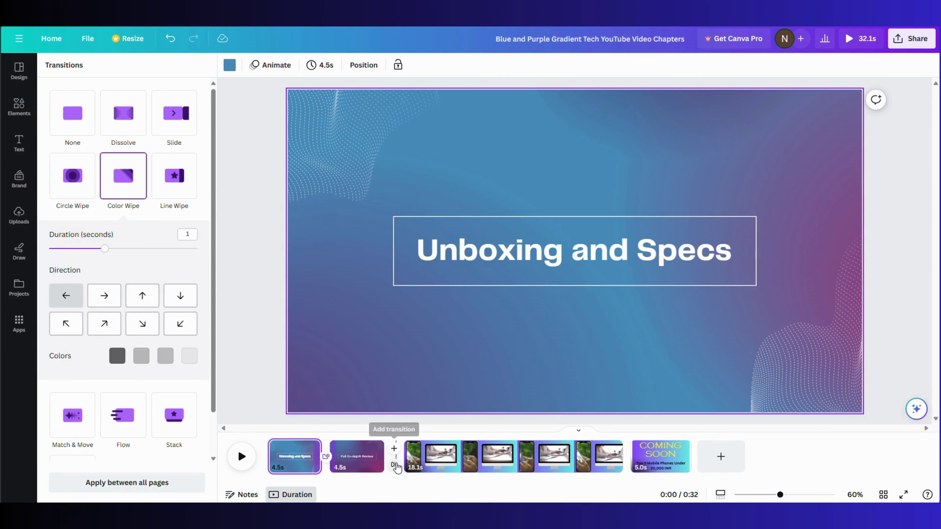
click(394, 466)
click(167, 186)
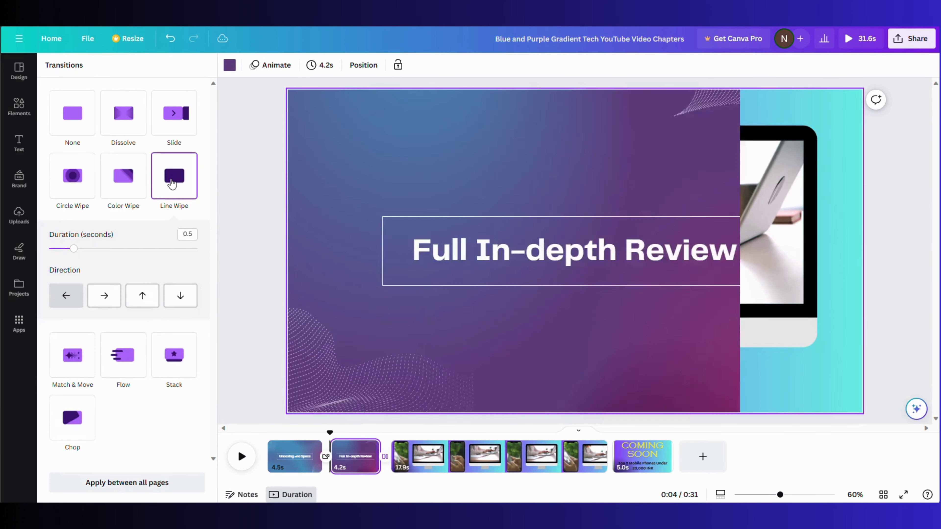
click(180, 296)
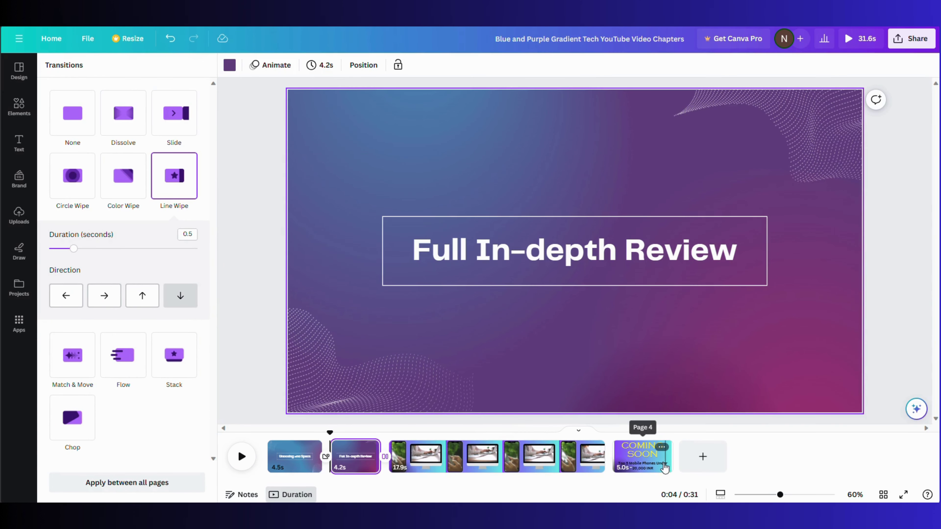
click(613, 465)
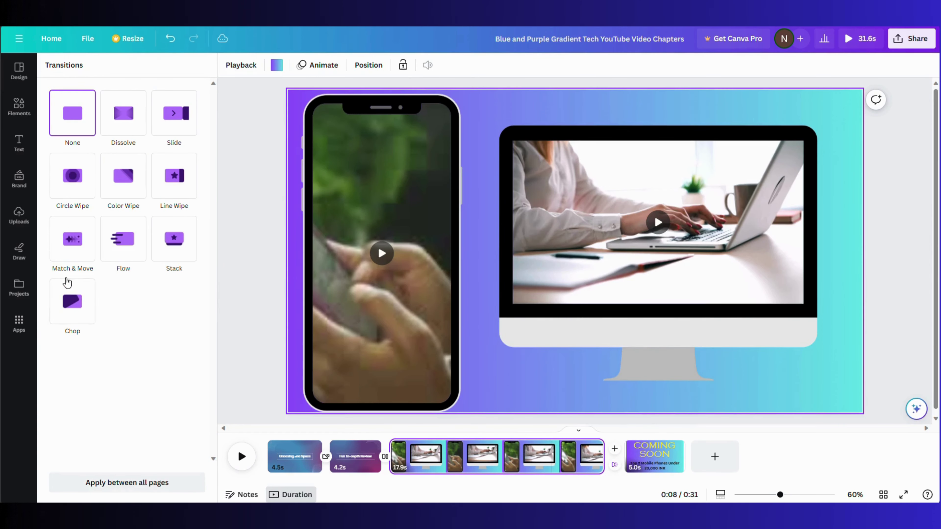
Apply a Match & Move transition after page 3, then add the Upbeat Drum Loop track from the start.
click(60, 270)
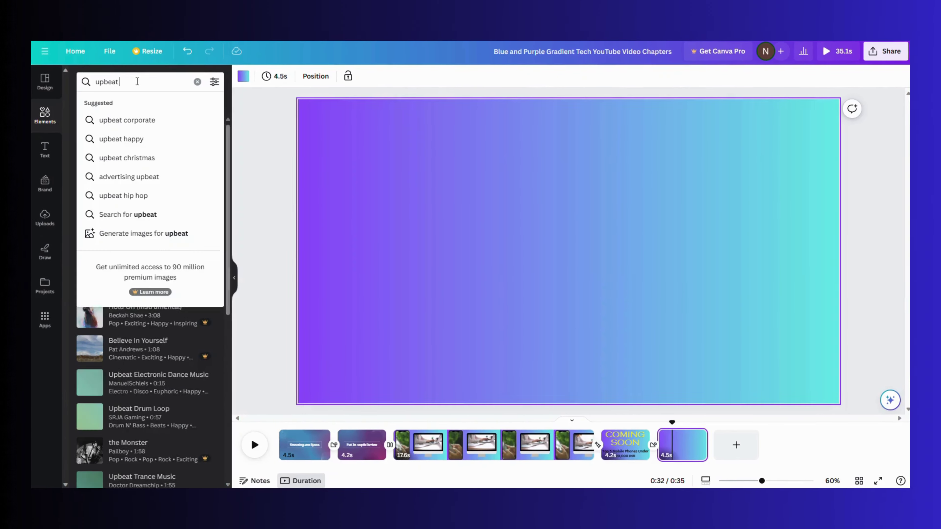
key(Return)
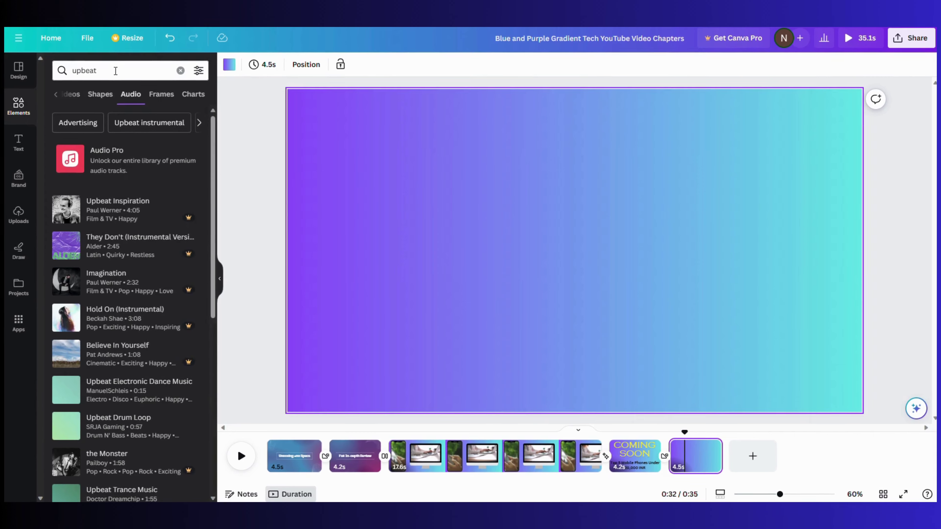
scroll(91, 311, down, 2)
scroll(79, 312, down, 1)
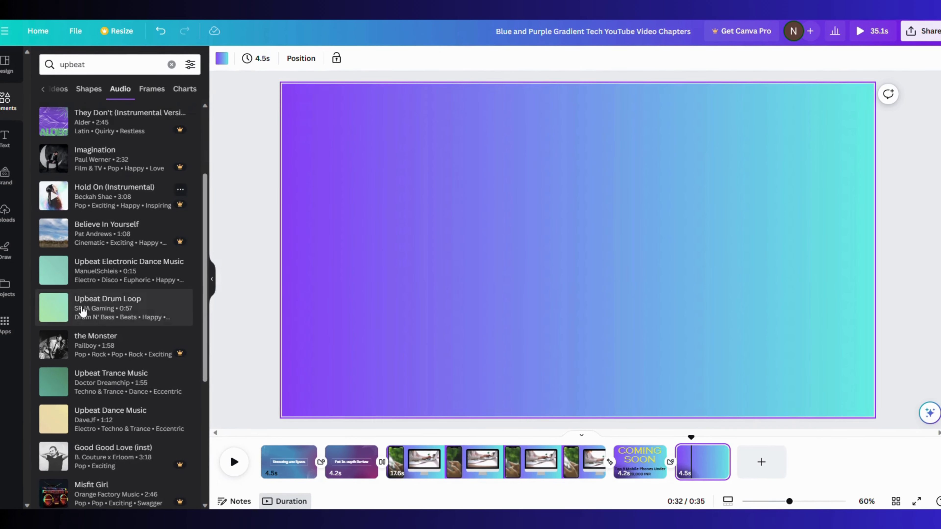
click(134, 308)
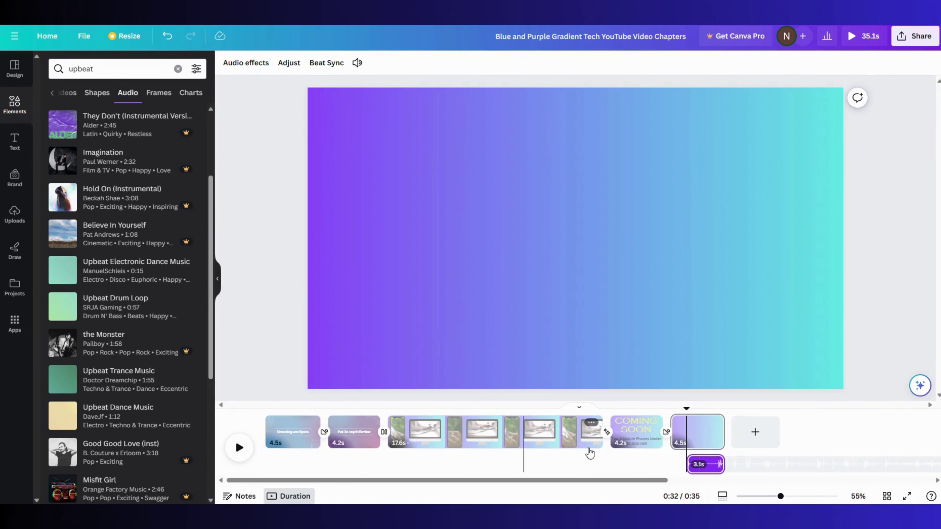
drag(710, 467, 287, 457)
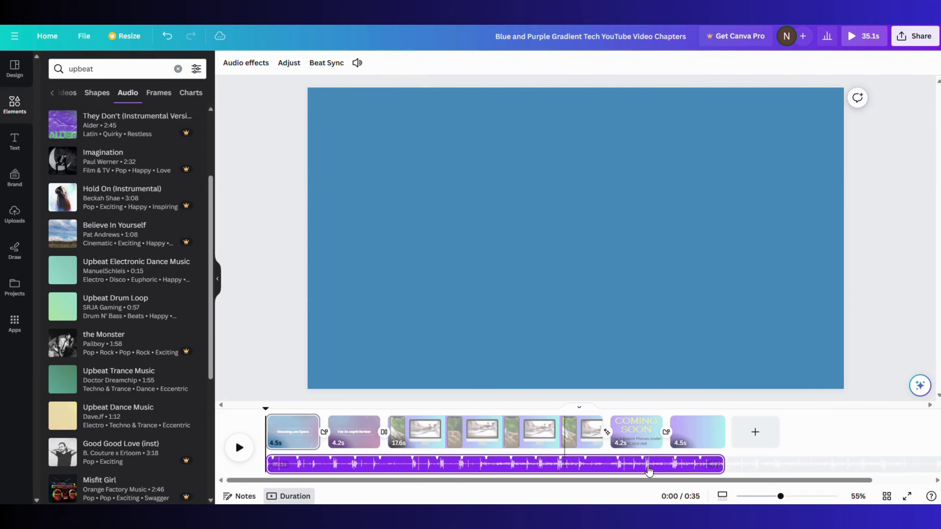
Add two 5-second gradient pages at the end, bringing the video to 45.1 seconds.
click(727, 449)
click(744, 437)
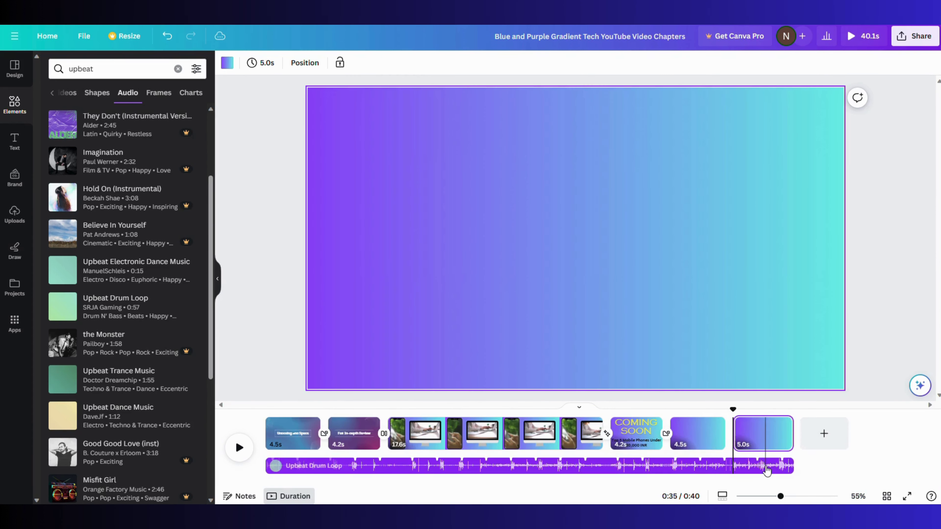
click(824, 433)
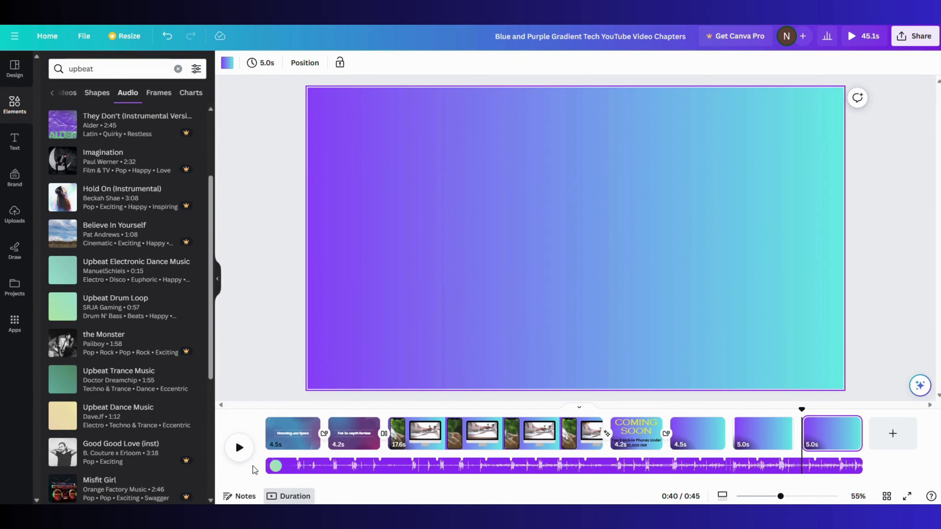
click(303, 467)
Split the background music at 0:04 and 0:08.
drag(303, 467, 329, 468)
key(s)
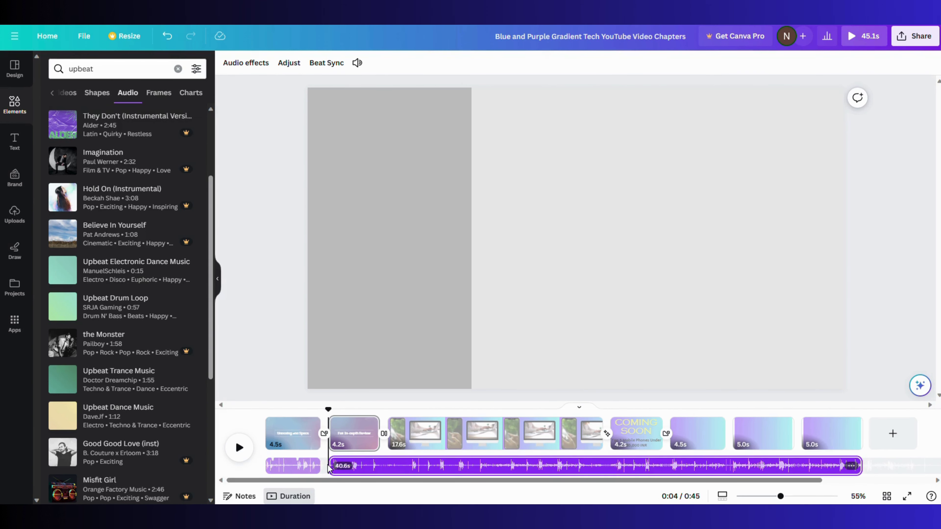
drag(346, 473, 387, 469)
right_click(389, 466)
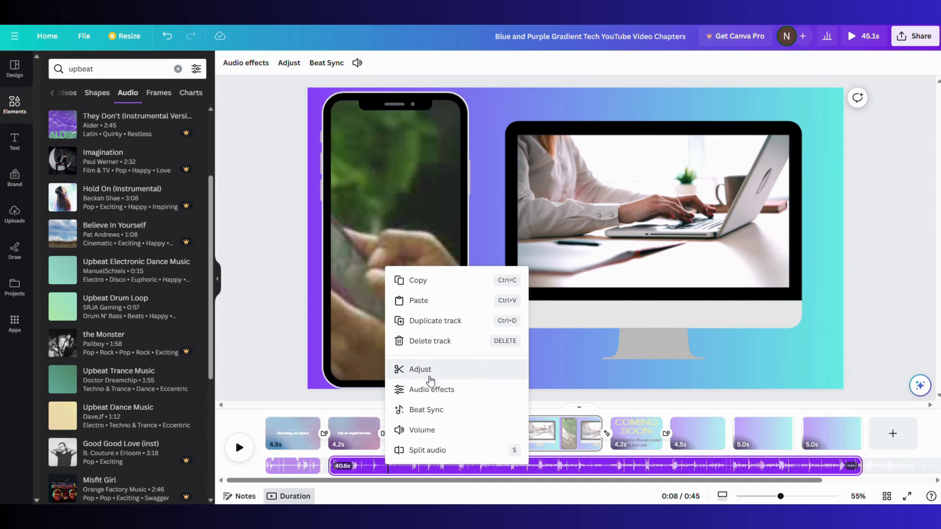
click(427, 450)
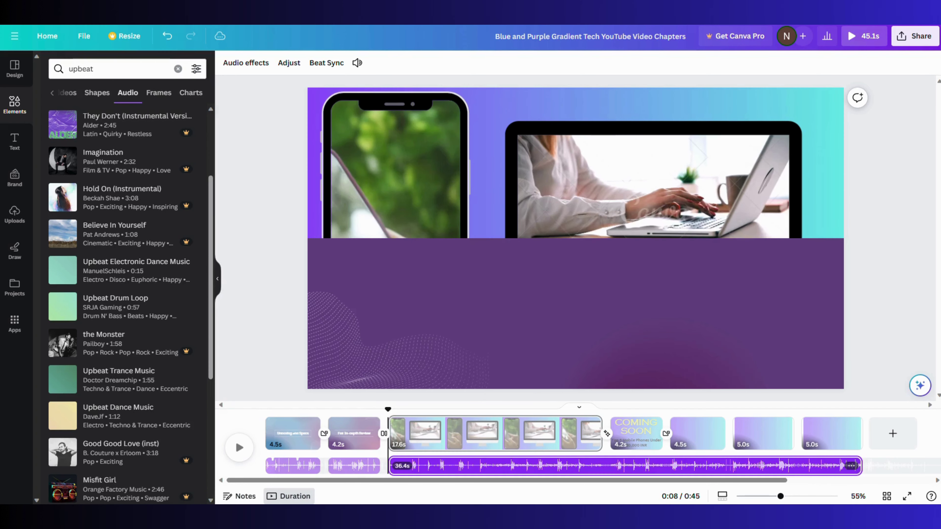
Split the 17.6s phone-and-monitor page at 0:18 into 9.3s and 8.3s pages.
click(460, 441)
click(498, 442)
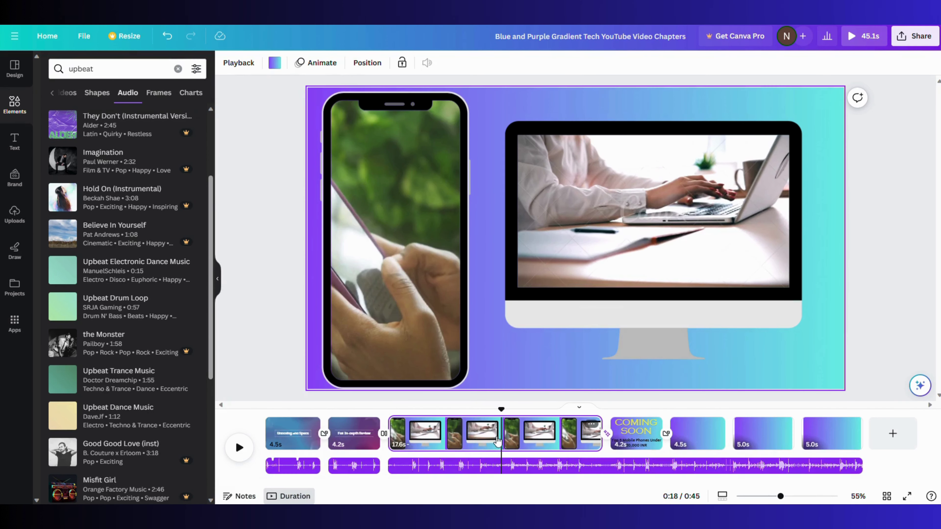
right_click(503, 442)
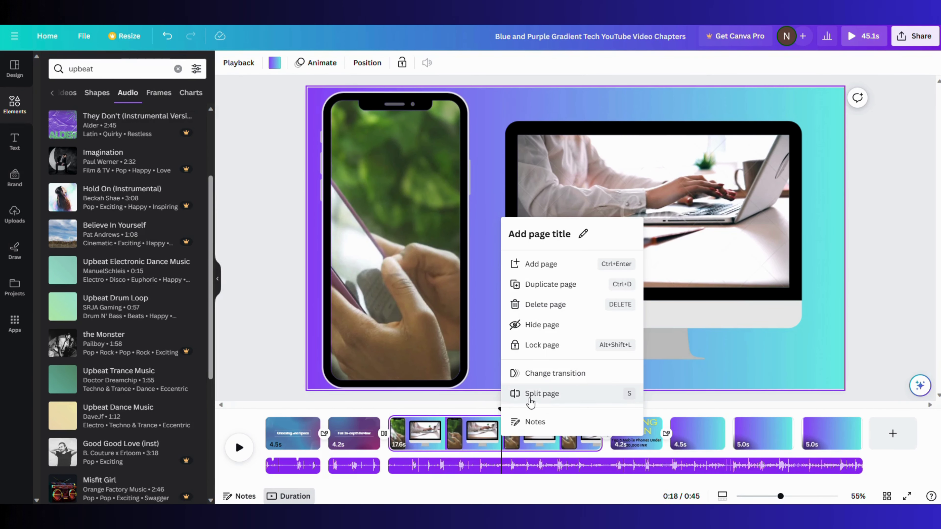
click(530, 398)
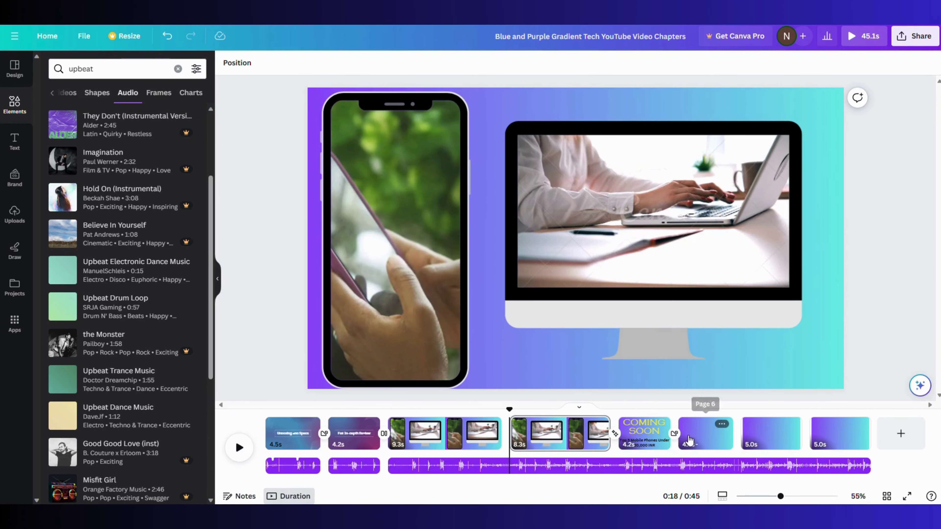
click(703, 466)
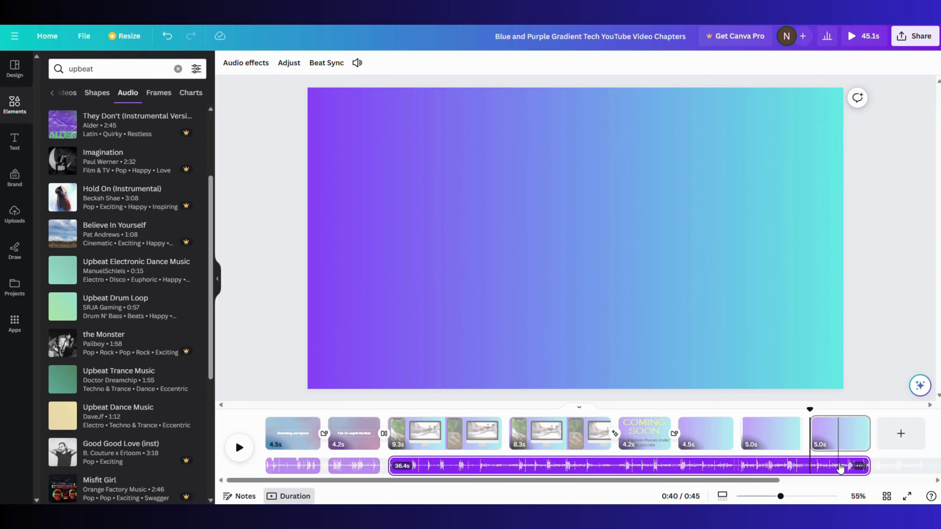
click(508, 465)
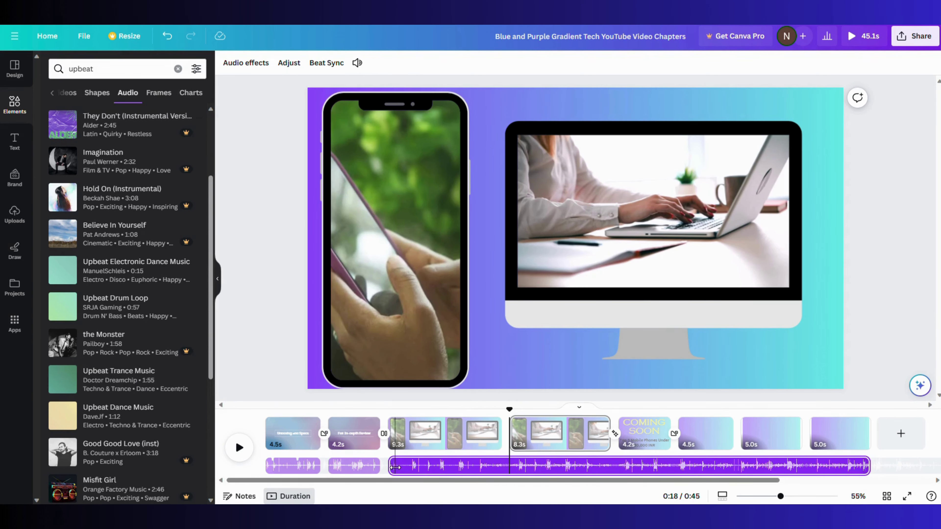
Add Upbeat Electronic Dance Music at 0:08, trim it to 9.2 seconds, and show uploaded audio files.
click(388, 464)
drag(120, 275, 393, 463)
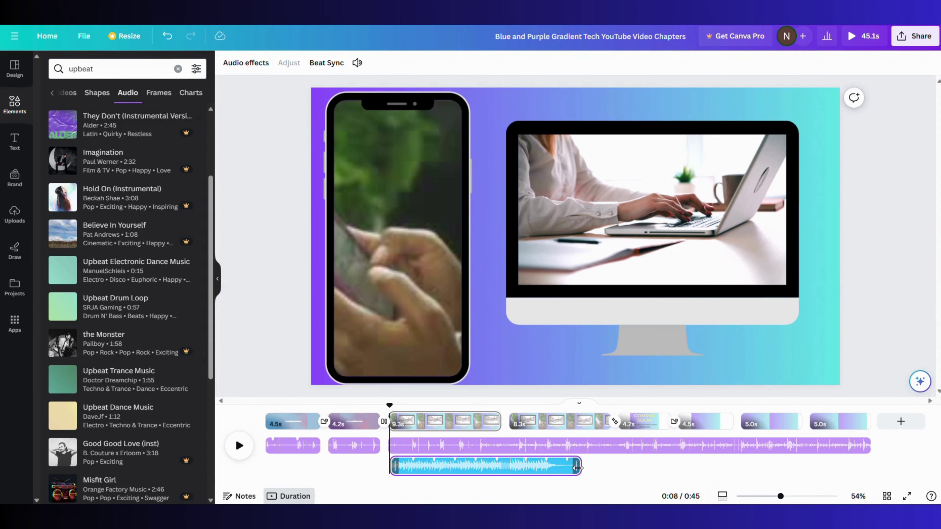
drag(577, 468, 497, 468)
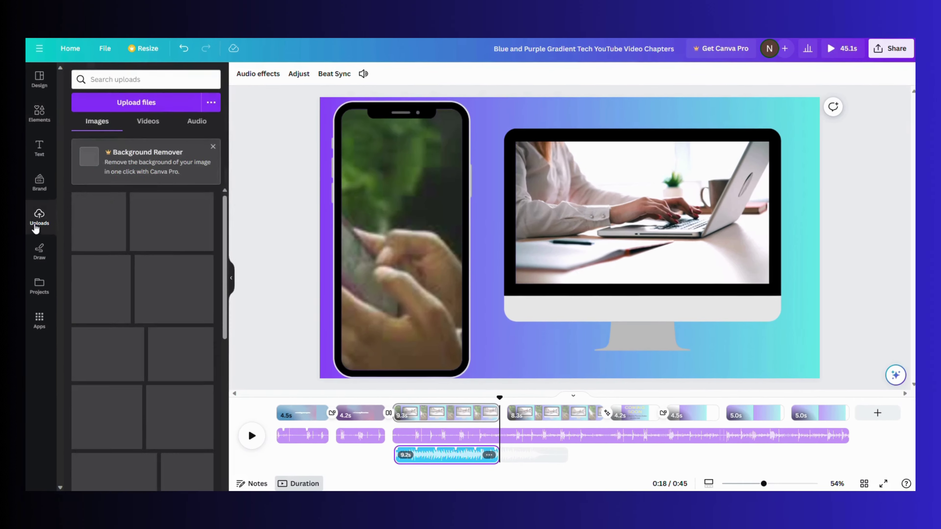
click(205, 124)
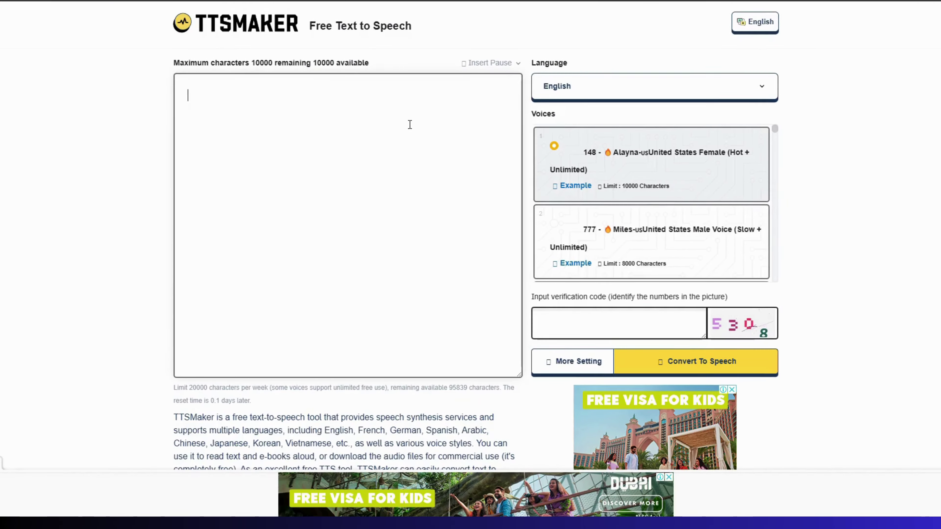
Type a script about the phones to review into TTSMaker, keeping the speech language as English.
text(Write a script he)
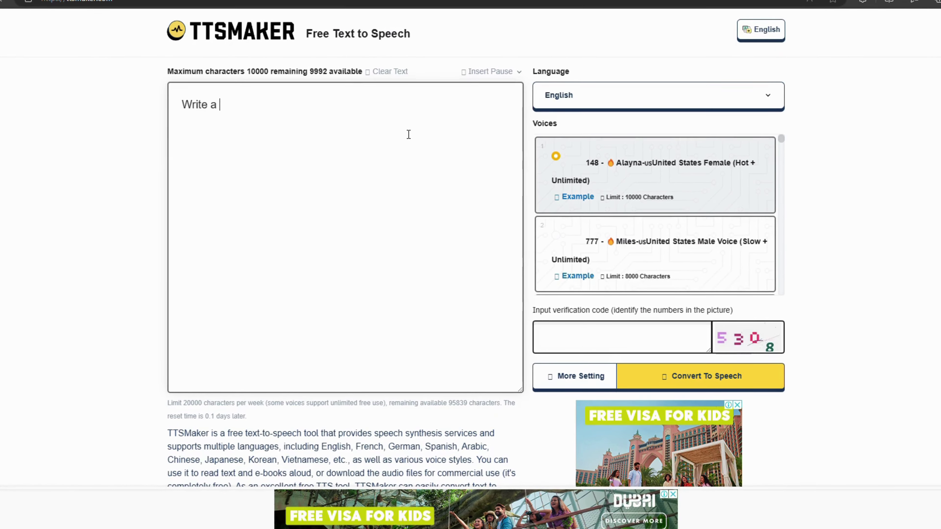
text(re for the )
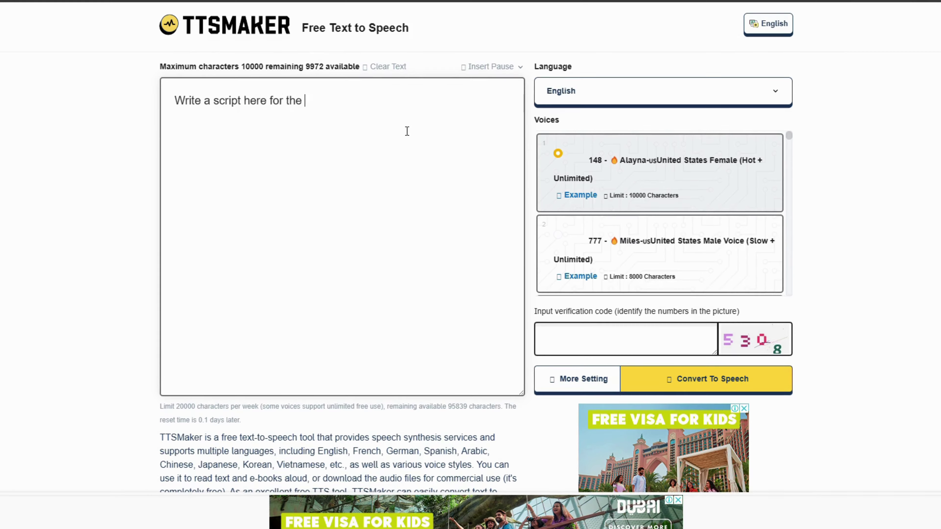
text(phones that you w)
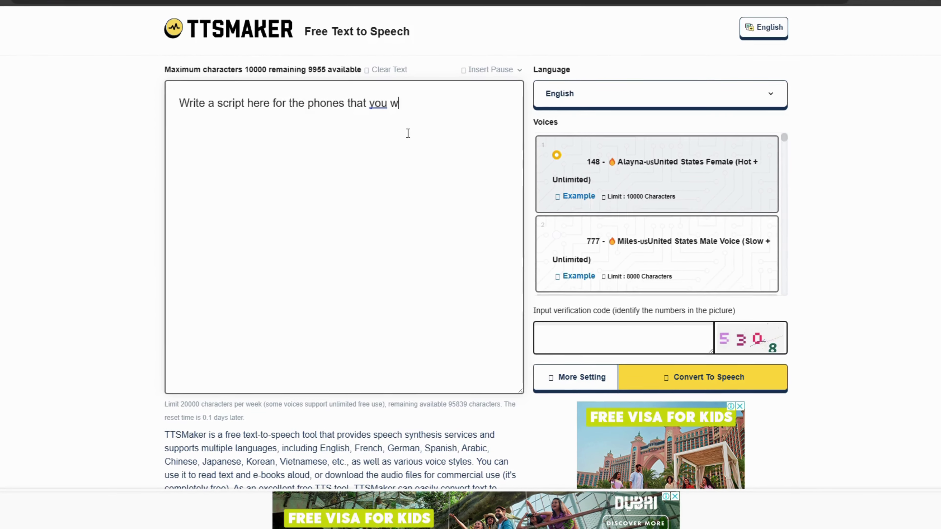
text(nt to review. This)
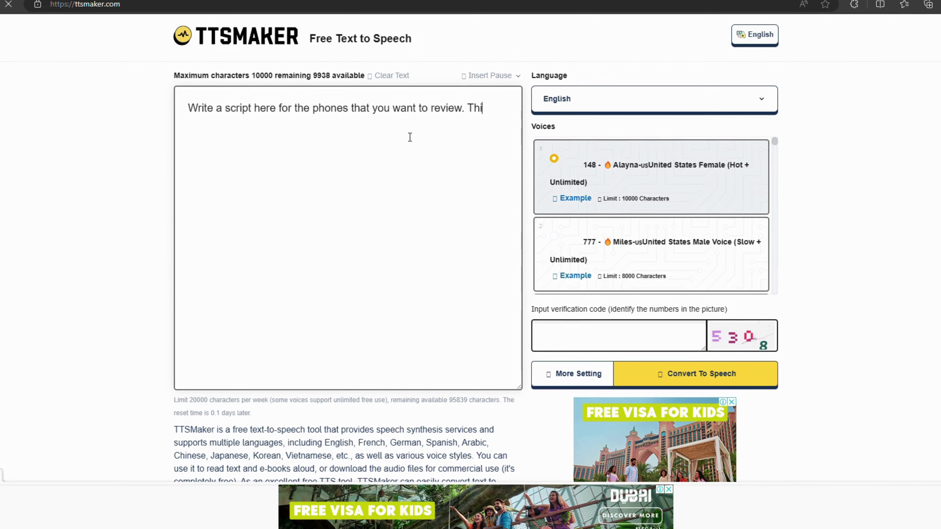
text( audio can be used in the Canva Video.)
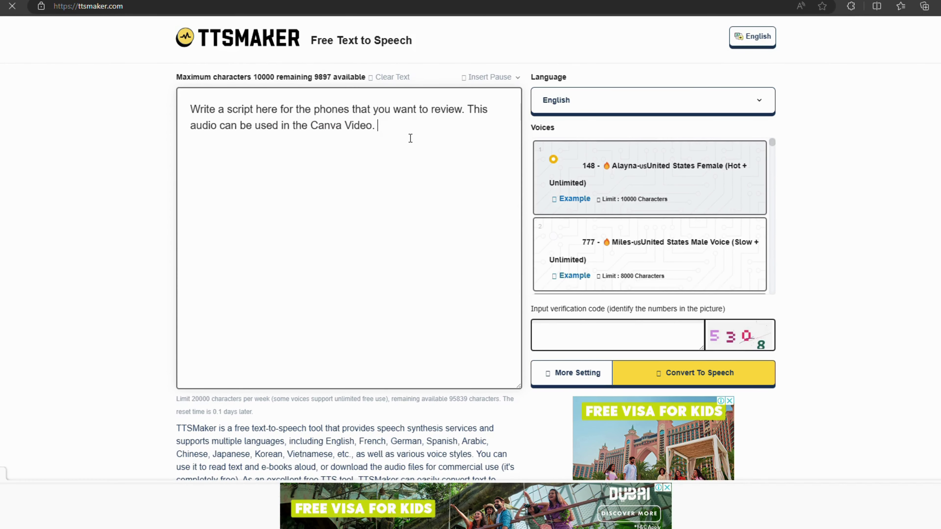
click(599, 99)
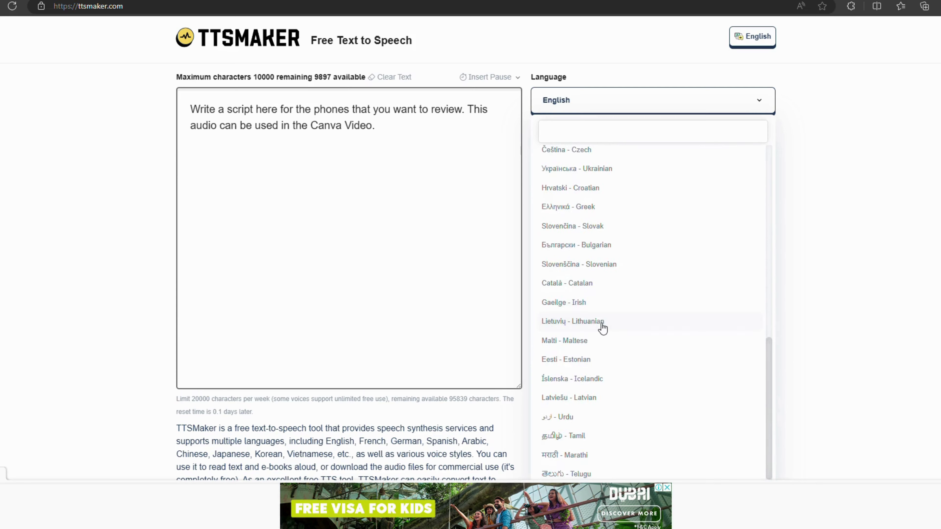
key(Escape)
scroll(829, 308, down, 4)
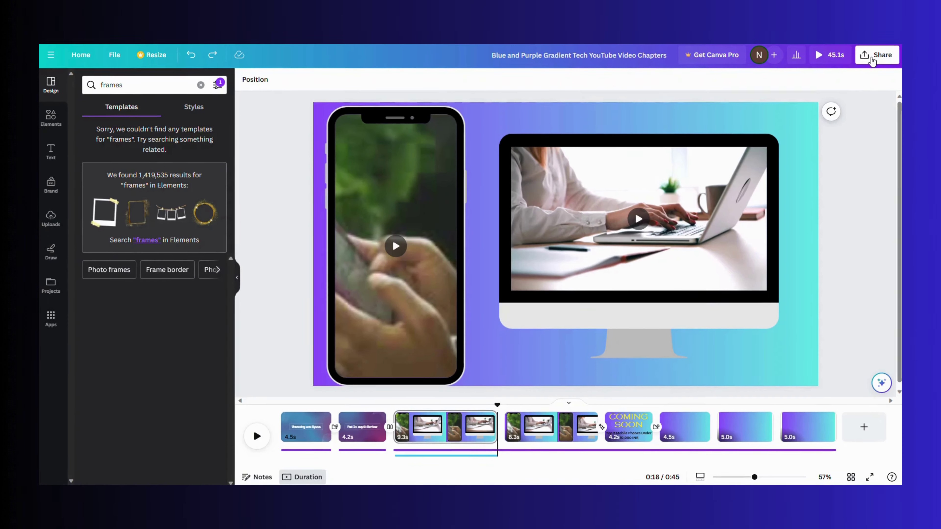
click(889, 48)
click(763, 290)
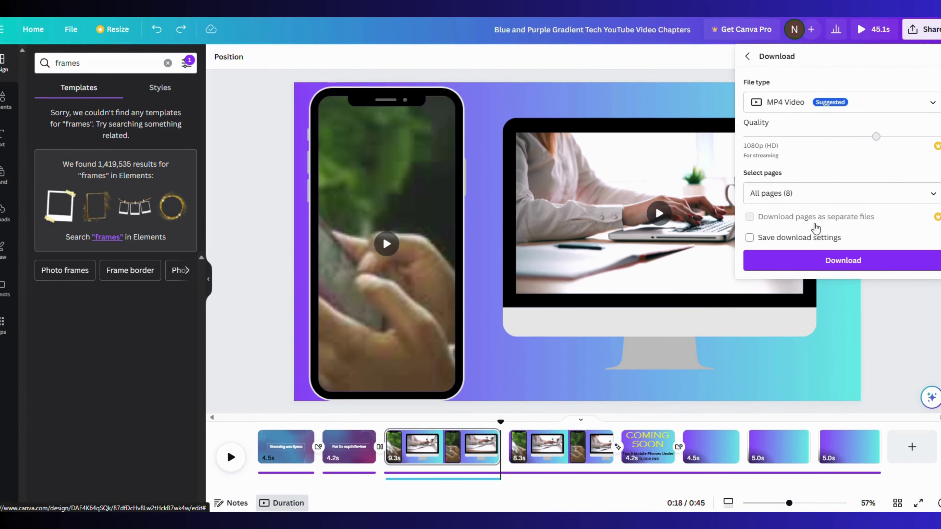
click(786, 195)
click(842, 356)
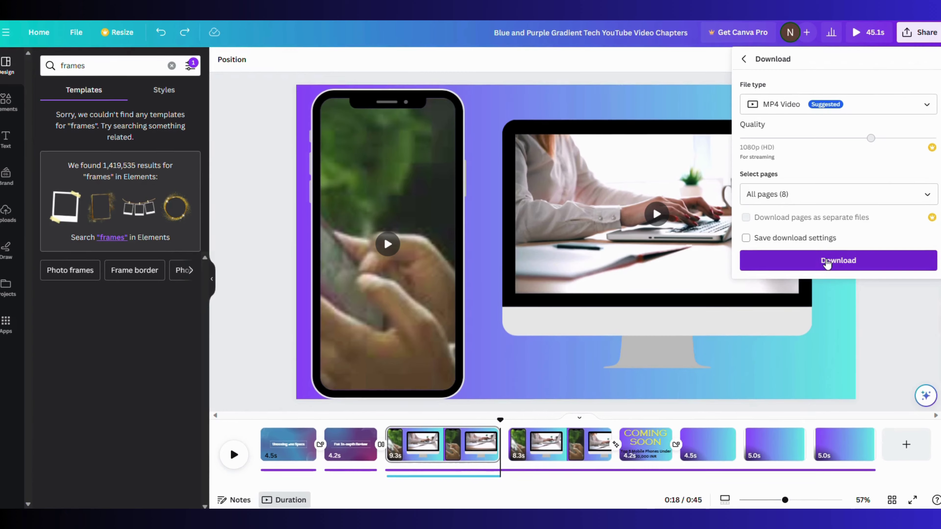
click(829, 261)
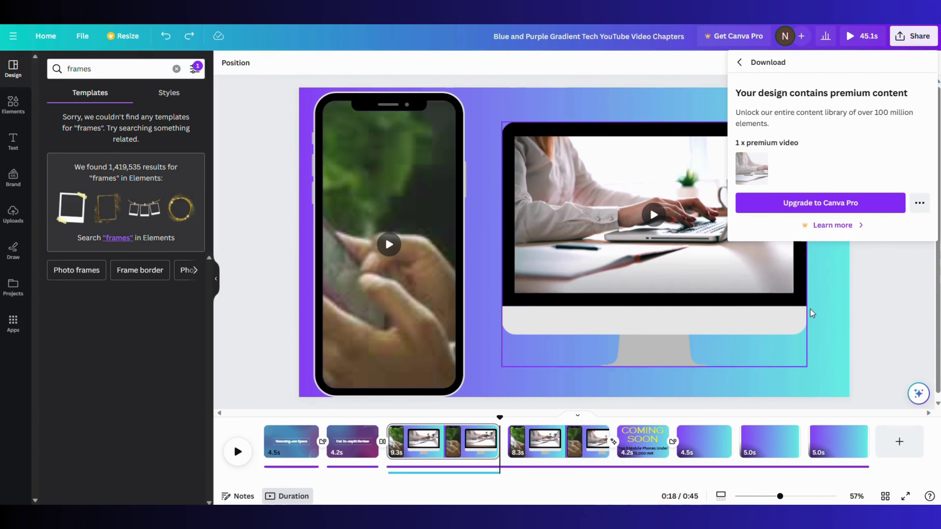
click(868, 294)
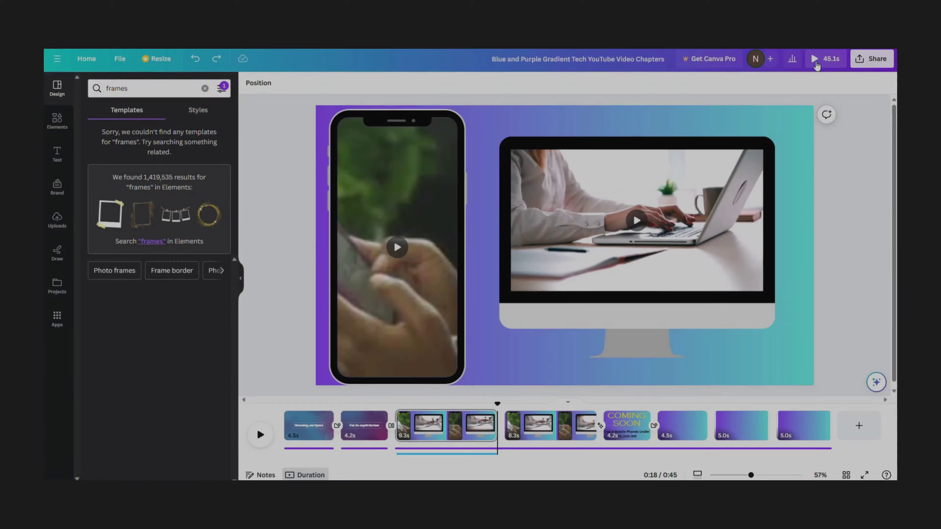
Play the 45.1-second video in full-screen preview, starting on the Unboxing and Specs page.
click(816, 63)
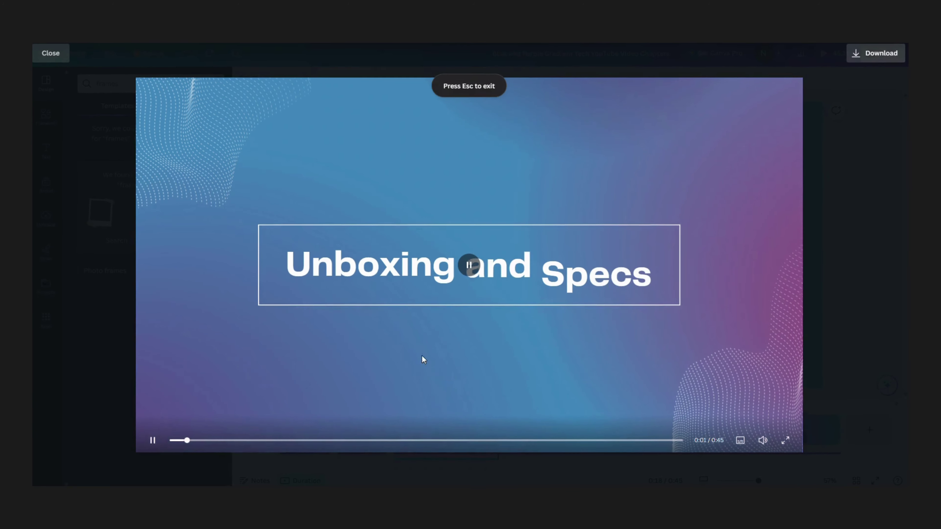